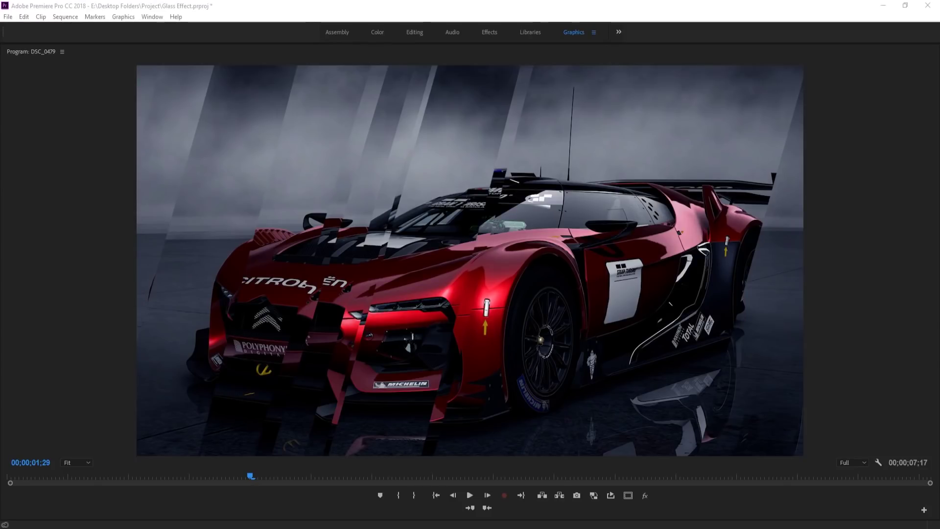
# - Restore the full panel layout from the maximized preview and create a new sequence with the default settings
pyautogui.moveTo(250, 476); pyautogui.dragTo(316, 447)
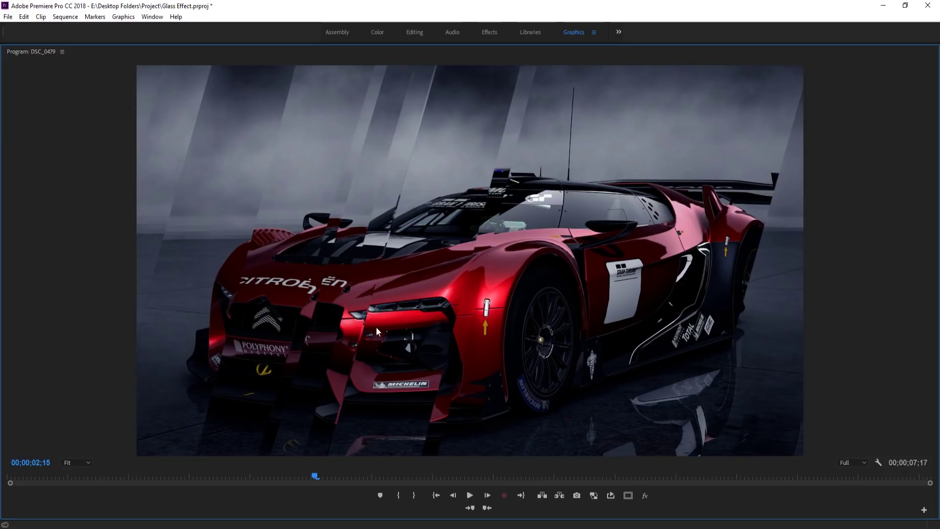
pyautogui.press('`')
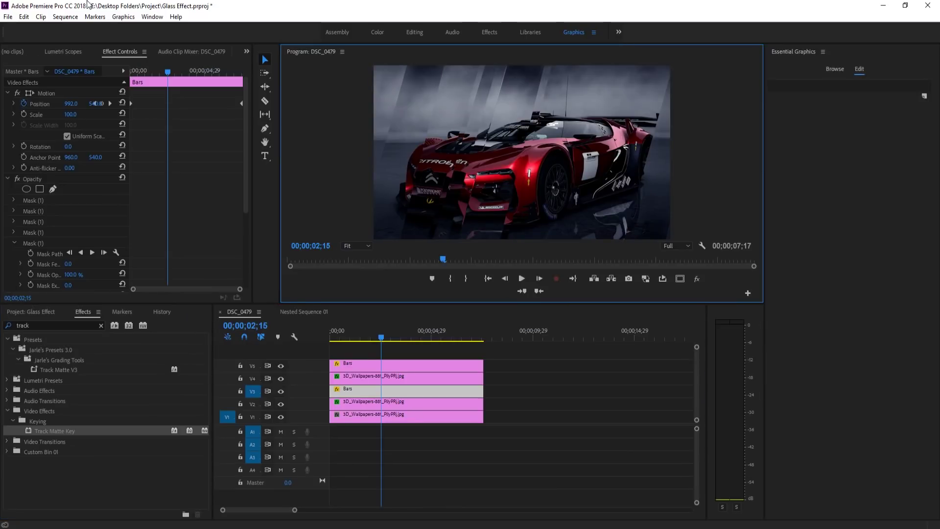
pyautogui.click(8, 17)
pyautogui.moveTo(37, 29)
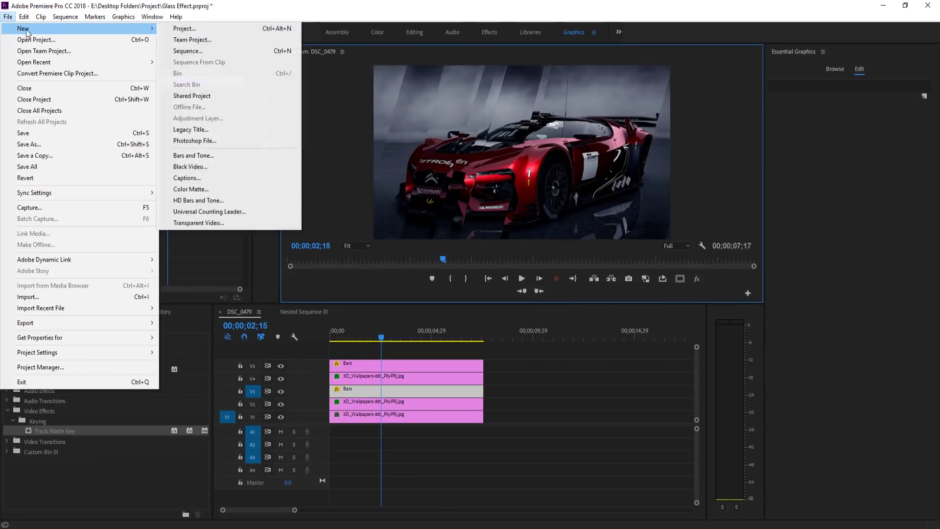
pyautogui.click(181, 49)
pyautogui.click(551, 435)
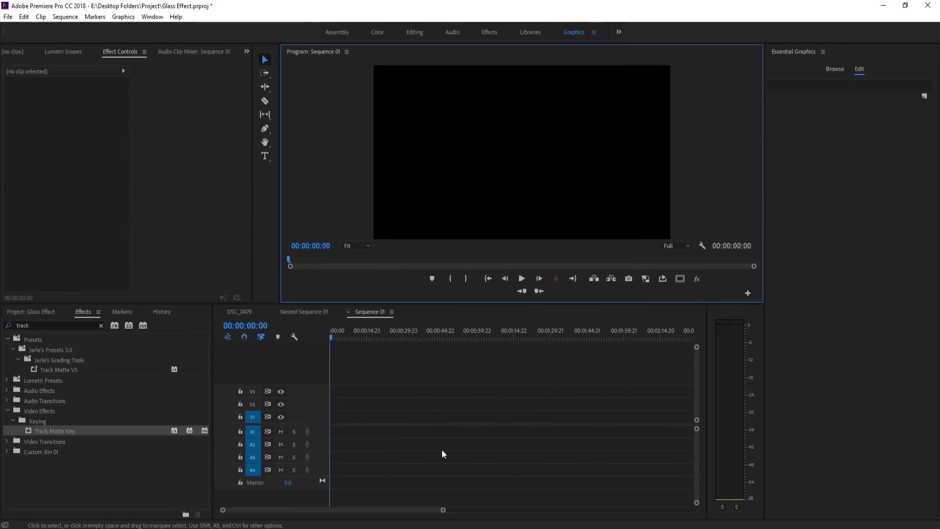
# - Stack three copies of the 3D_Wallpapers car image on tracks V1, V2 and V3 at the sequence start
pyautogui.click(30, 314)
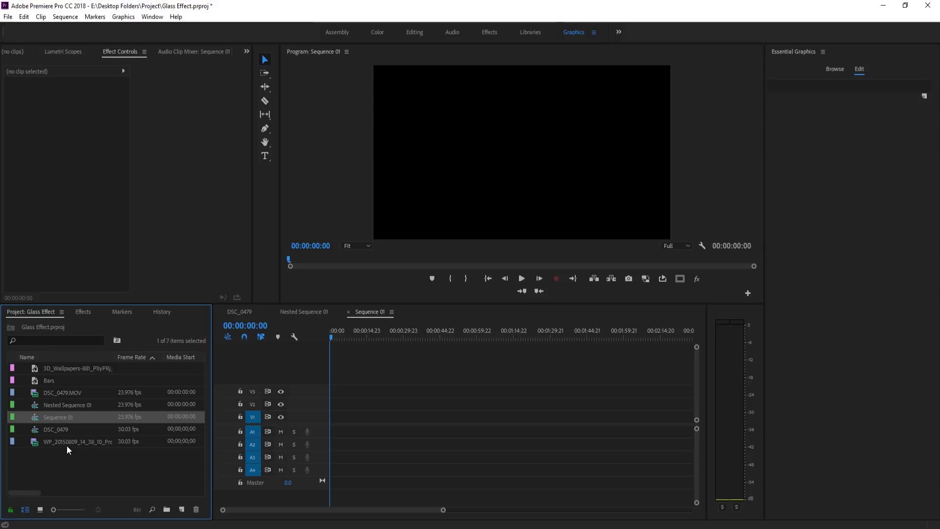
pyautogui.moveTo(64, 368); pyautogui.dragTo(340, 431)
pyautogui.press('=')
pyautogui.press('=')
pyautogui.press('=')
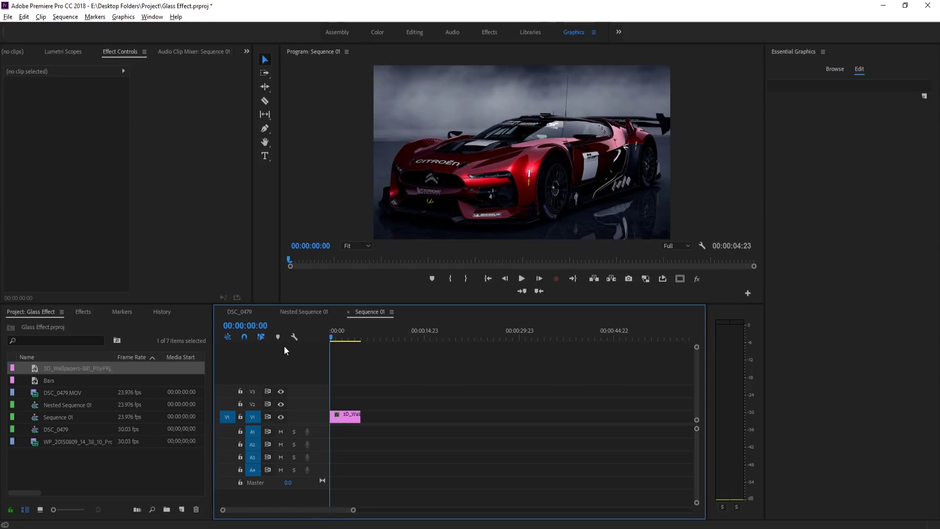
pyautogui.moveTo(80, 368); pyautogui.dragTo(341, 420)
pyautogui.moveTo(64, 368); pyautogui.dragTo(333, 392)
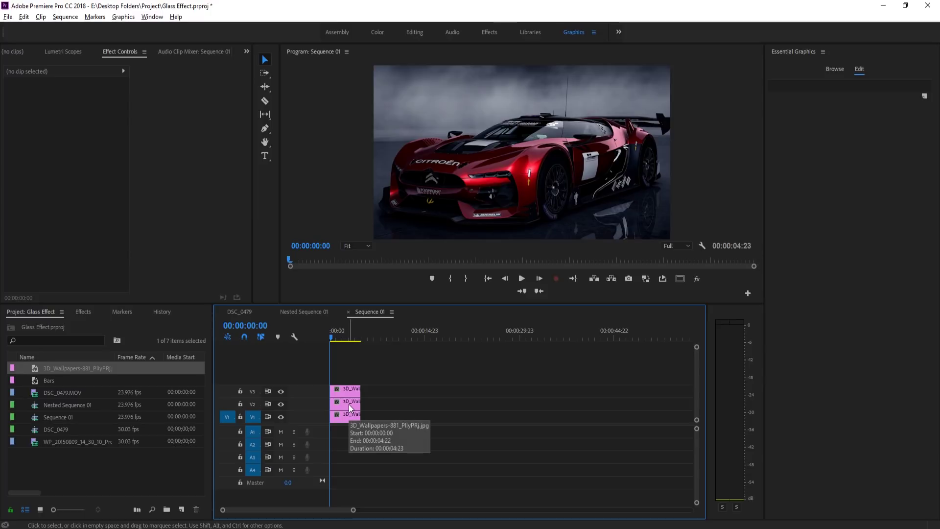
# - Move the topmost car image from V3 up to V4, leaving V3 empty, and enlarge the preview area
pyautogui.click(343, 390)
pyautogui.moveTo(343, 390)
pyautogui.mouseDown()
pyautogui.moveTo(343, 364)
pyautogui.moveTo(340, 391)
pyautogui.moveTo(339, 380)
pyautogui.mouseUp()
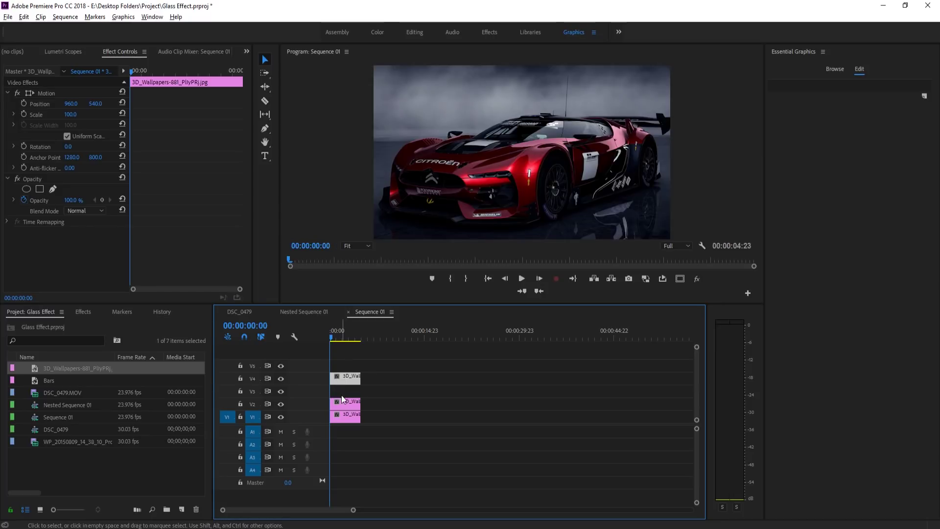
pyautogui.click(446, 422)
pyautogui.moveTo(486, 307); pyautogui.dragTo(485, 365)
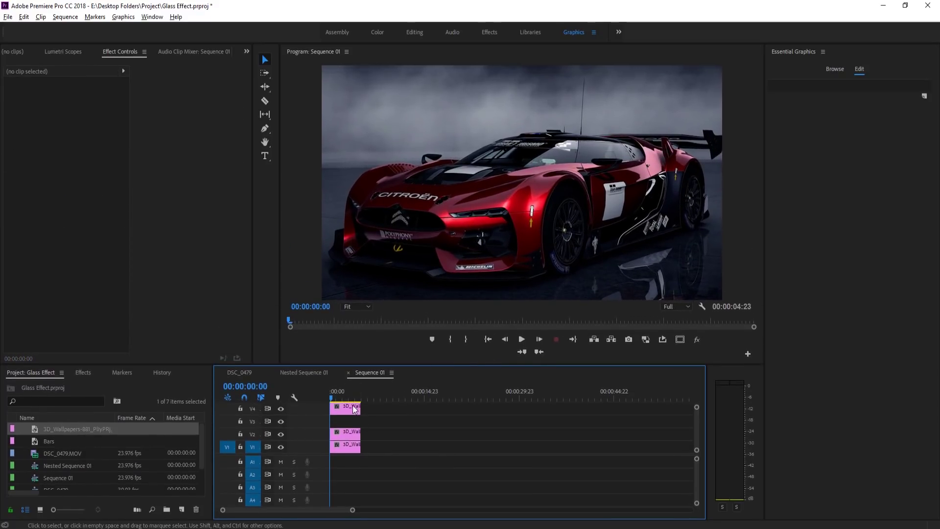
# - Create a white (FFFFFF) color matte at 1920 x 1080, 23.976 fps, named Glass
pyautogui.click(8, 16)
pyautogui.moveTo(78, 29)
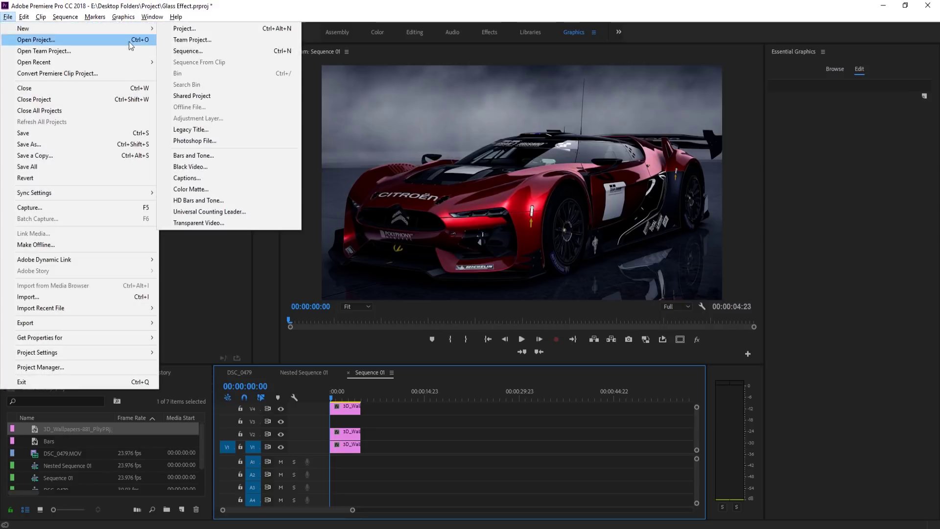
pyautogui.click(216, 190)
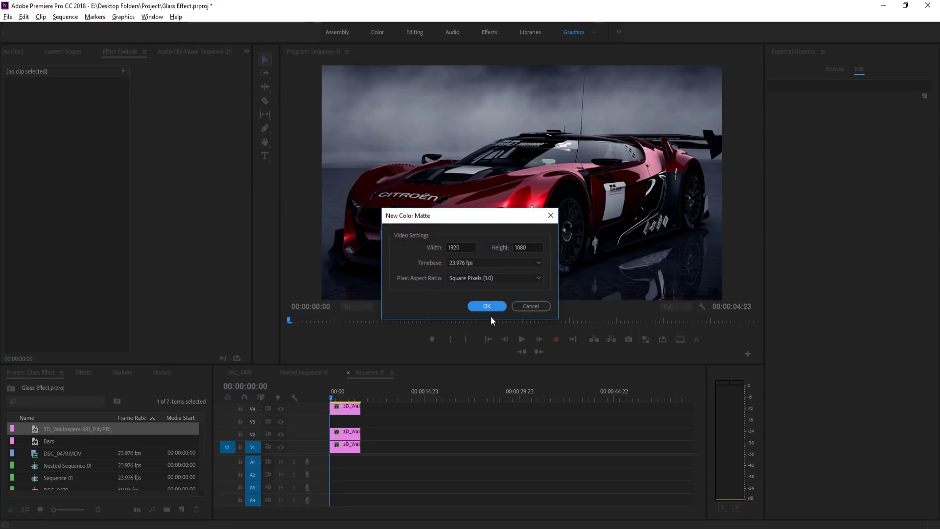
pyautogui.click(485, 307)
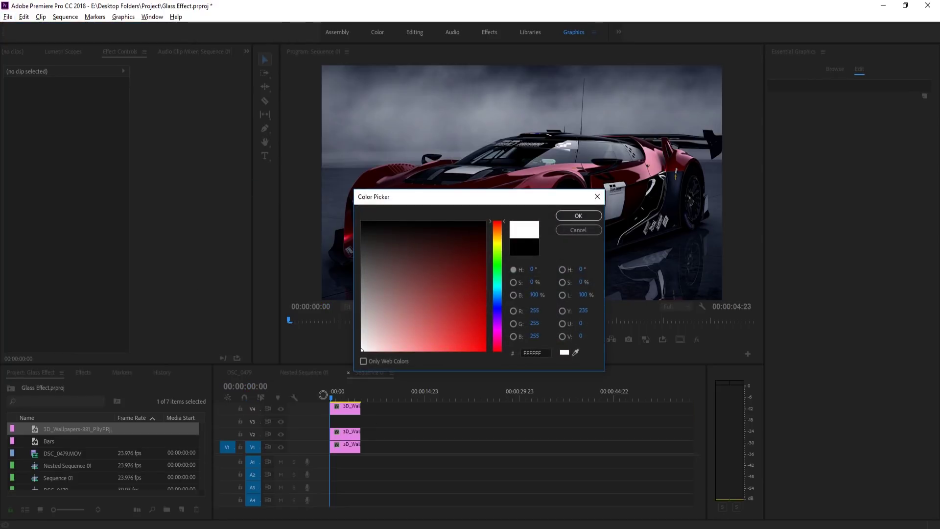
pyautogui.click(578, 215)
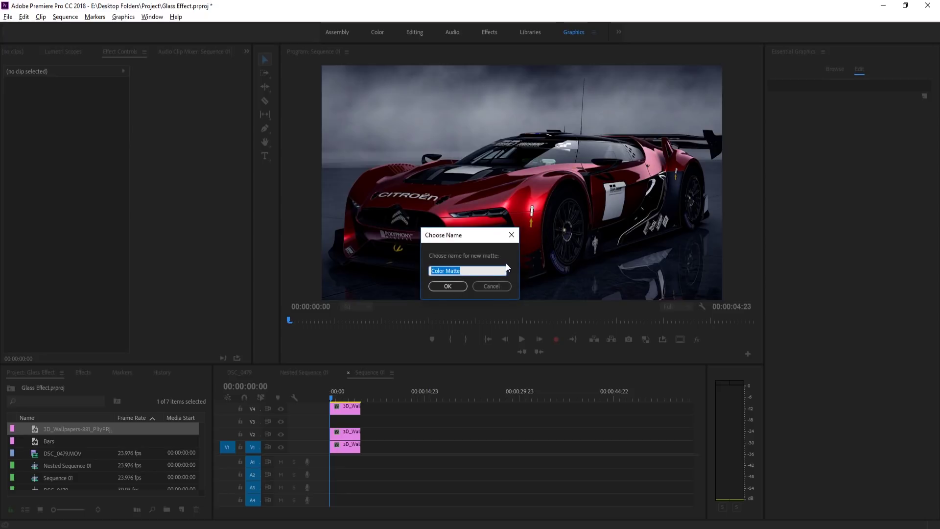
pyautogui.write('G')
pyautogui.click(447, 286)
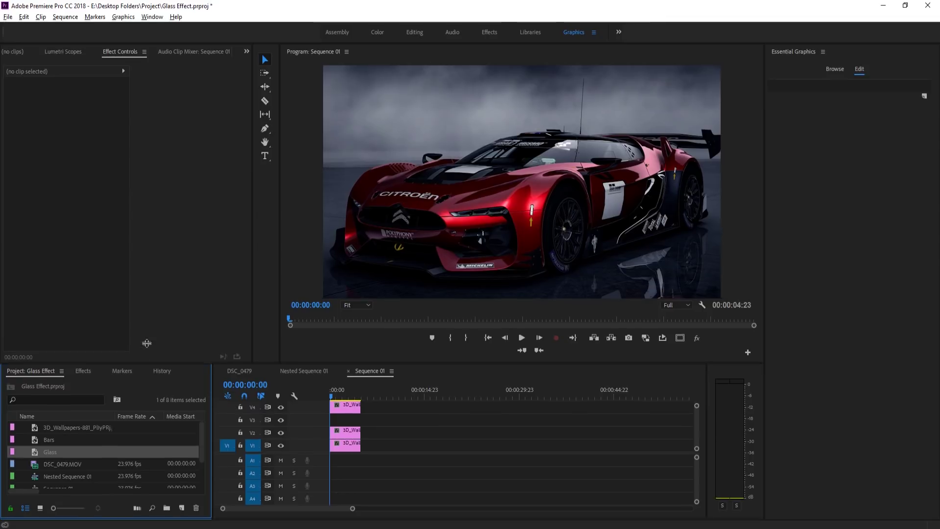
pyautogui.moveTo(146, 365); pyautogui.dragTo(147, 287)
pyautogui.click(182, 507)
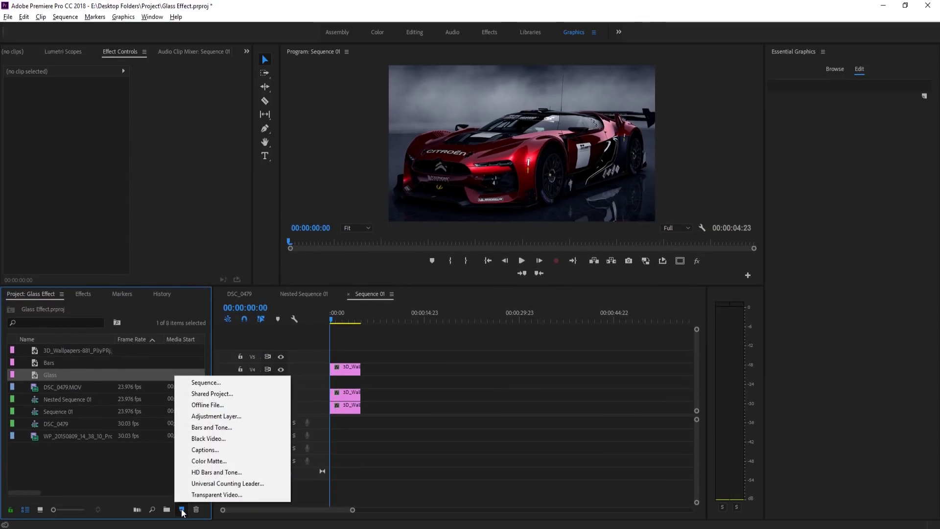
pyautogui.click(87, 466)
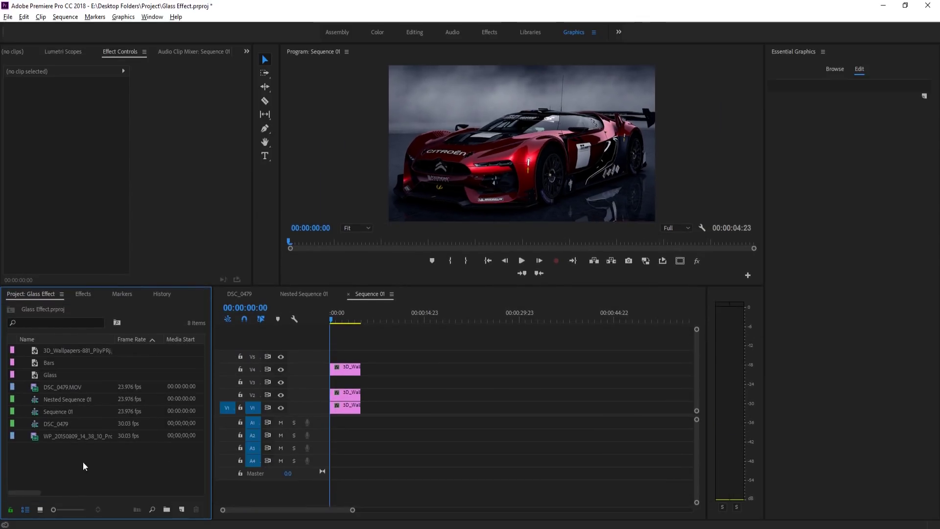
# - Place the Glass matte on V3 at the sequence start and hide track V4
pyautogui.click(53, 375)
pyautogui.moveTo(53, 374); pyautogui.dragTo(345, 382)
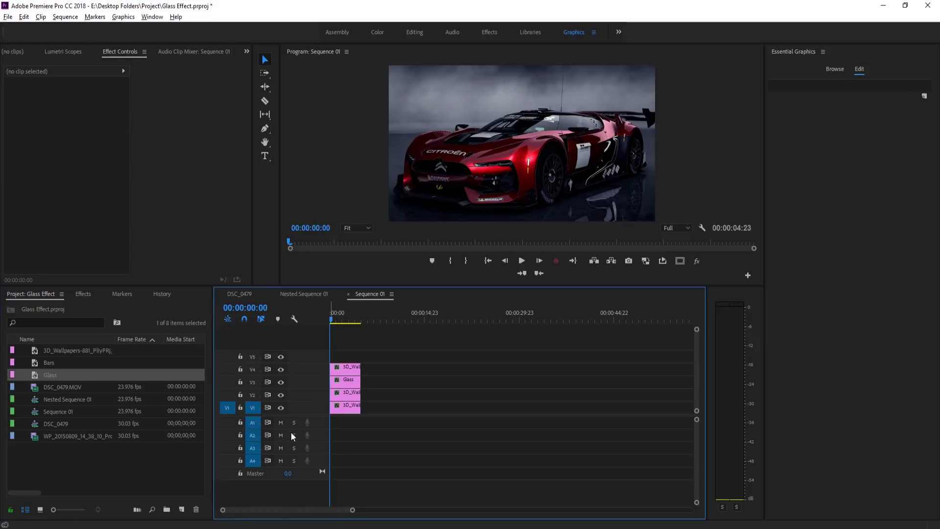
pyautogui.click(352, 384)
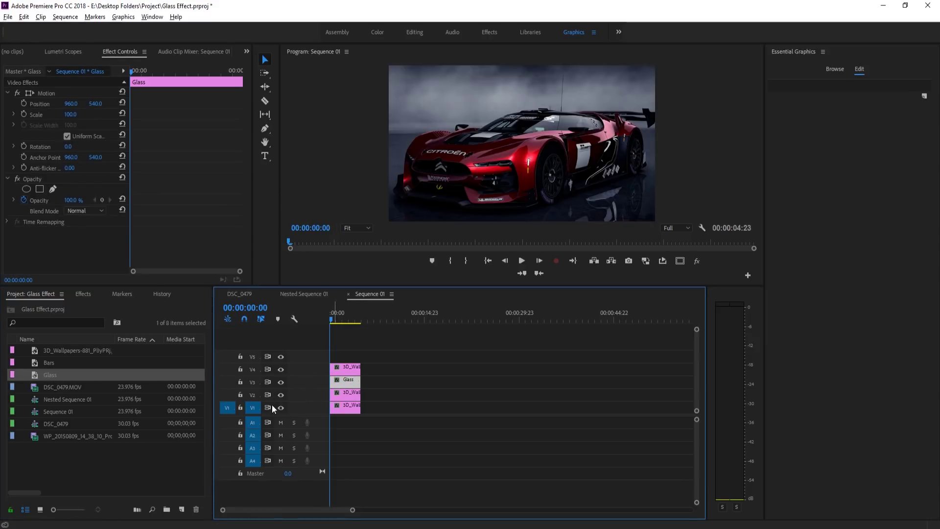
pyautogui.click(280, 369)
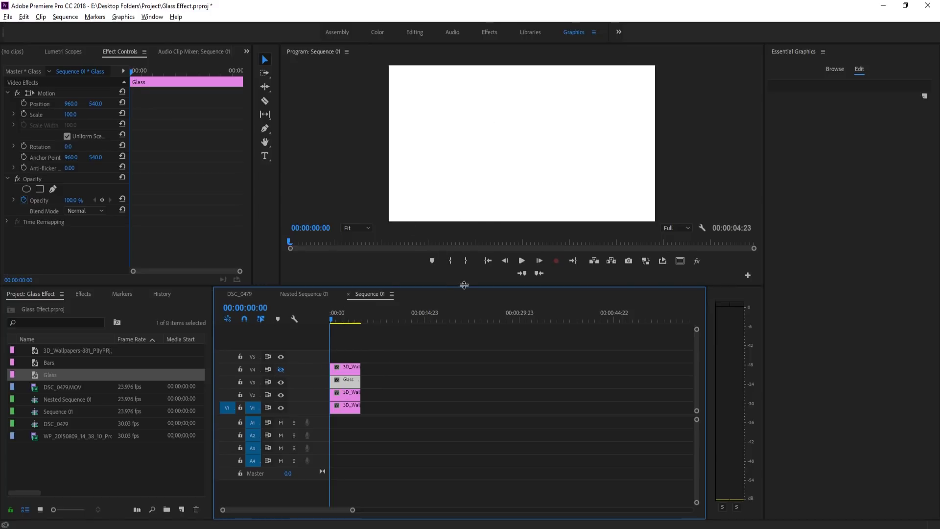
pyautogui.moveTo(463, 286); pyautogui.dragTo(460, 360)
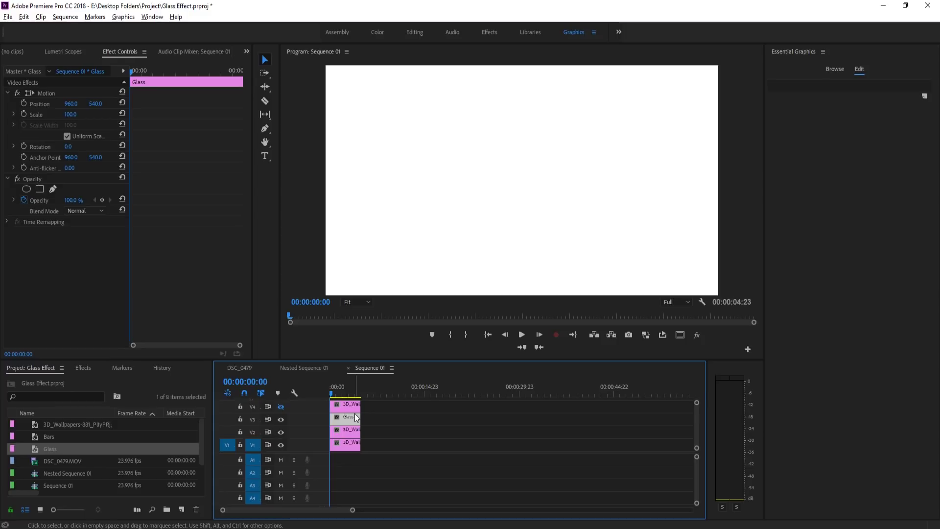
# - Add a rectangular opacity mask to the Glass clip and shape it into a full-width horizontal bar near the frame's upper edge
pyautogui.click(40, 189)
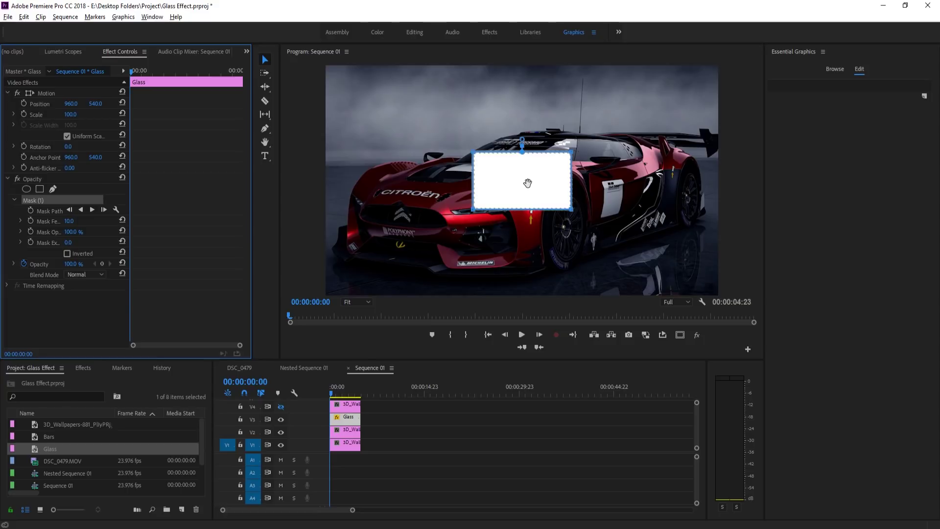
pyautogui.moveTo(528, 183); pyautogui.dragTo(380, 115)
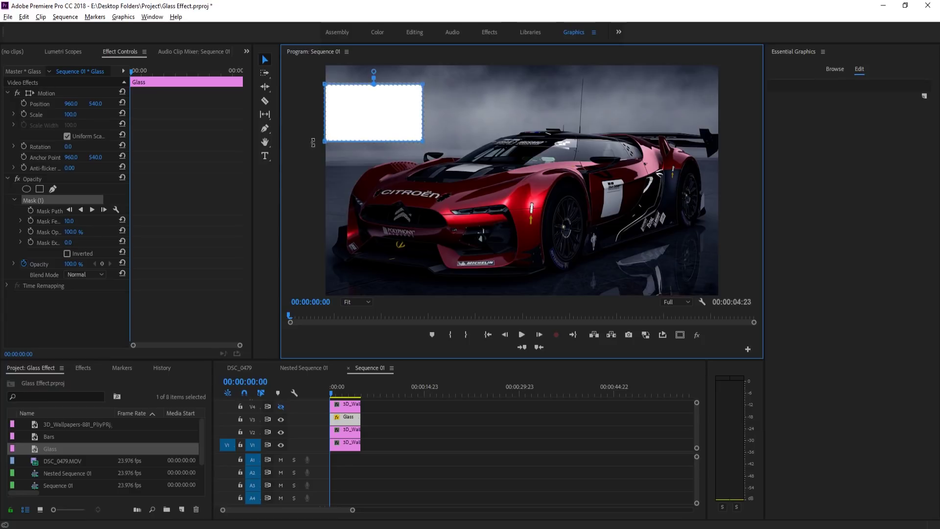
pyautogui.moveTo(424, 86); pyautogui.dragTo(727, 90)
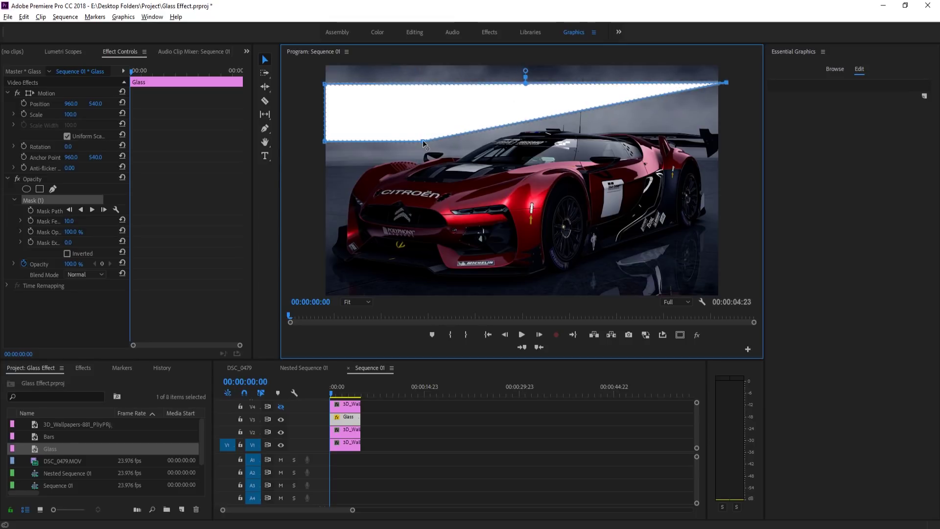
pyautogui.moveTo(424, 144); pyautogui.dragTo(731, 141)
pyautogui.moveTo(325, 141); pyautogui.dragTo(326, 134)
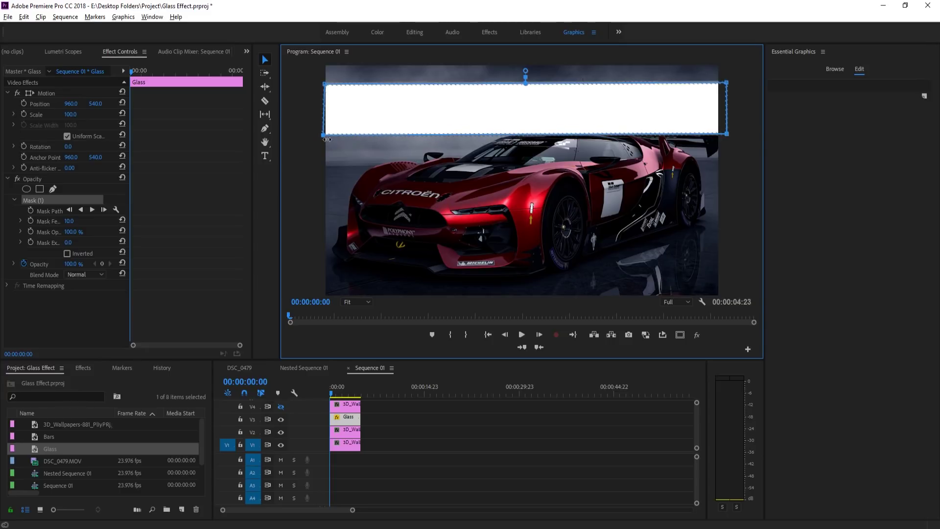
# - Duplicate the bar mask and move the copy straight down to the lower part of the frame
pyautogui.click(42, 201)
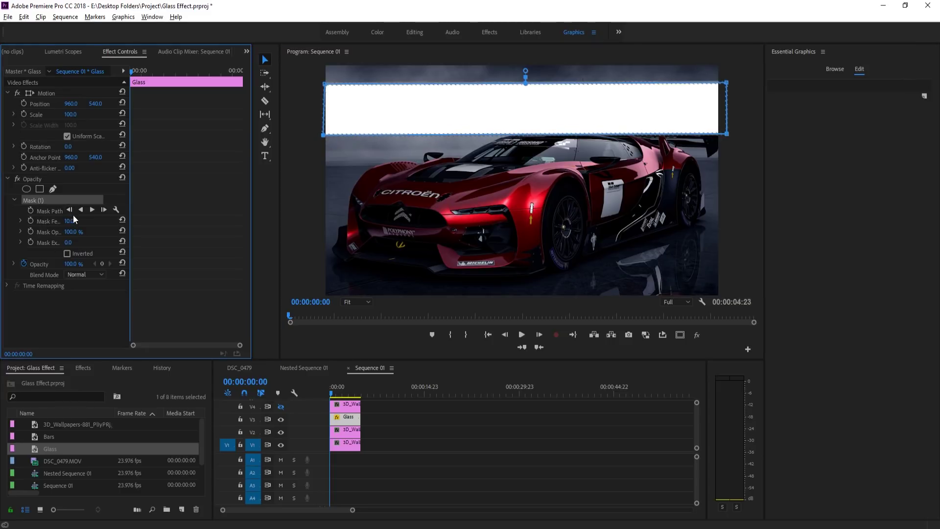
pyautogui.hotkey('ctrl', 'c')
pyautogui.hotkey('ctrl', 'v')
pyautogui.click(42, 264)
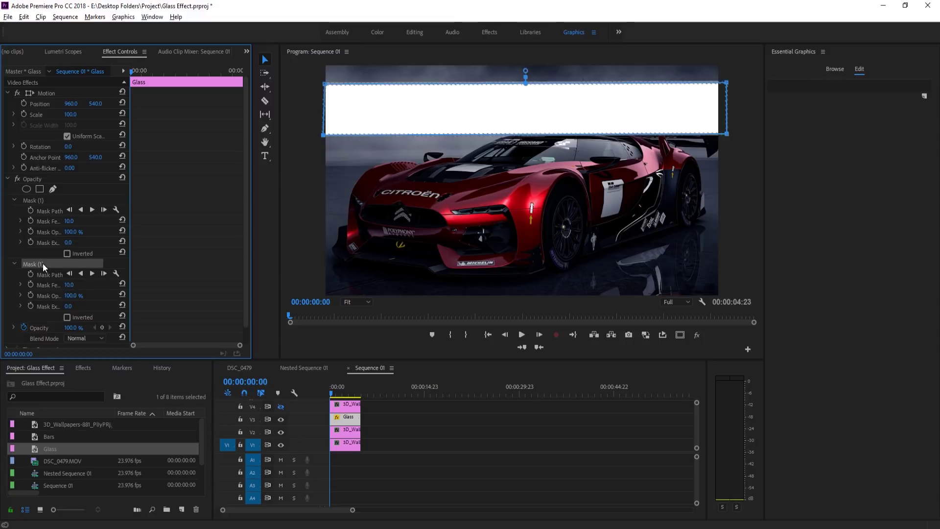
pyautogui.moveTo(463, 117); pyautogui.dragTo(463, 246)
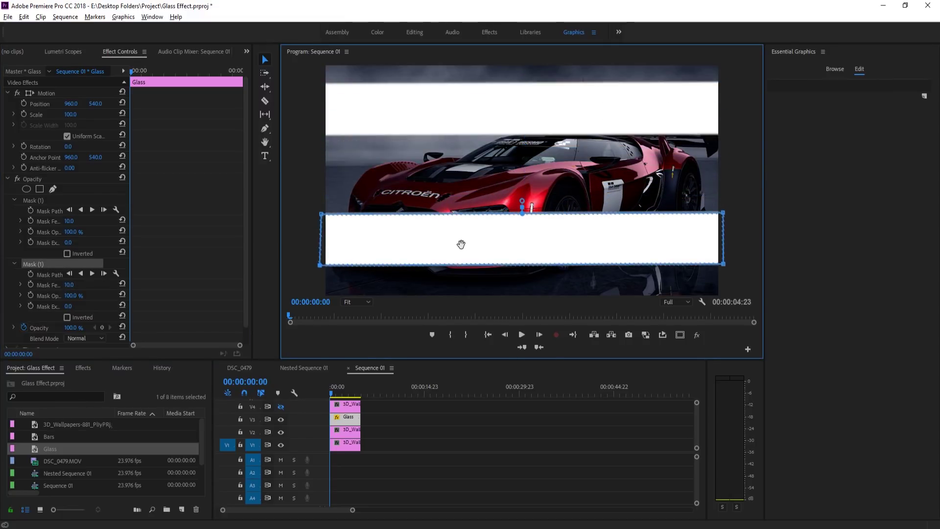
# - Set the feather of both masks to 0 and shift the lower bar slightly further down
pyautogui.moveTo(68, 285); pyautogui.dragTo(54, 284)
pyautogui.moveTo(69, 221); pyautogui.dragTo(54, 221)
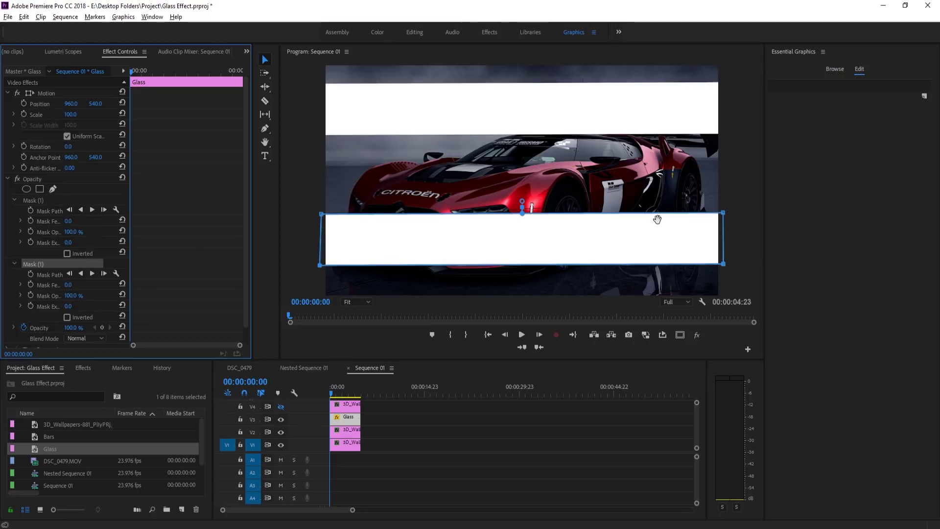
pyautogui.click(747, 211)
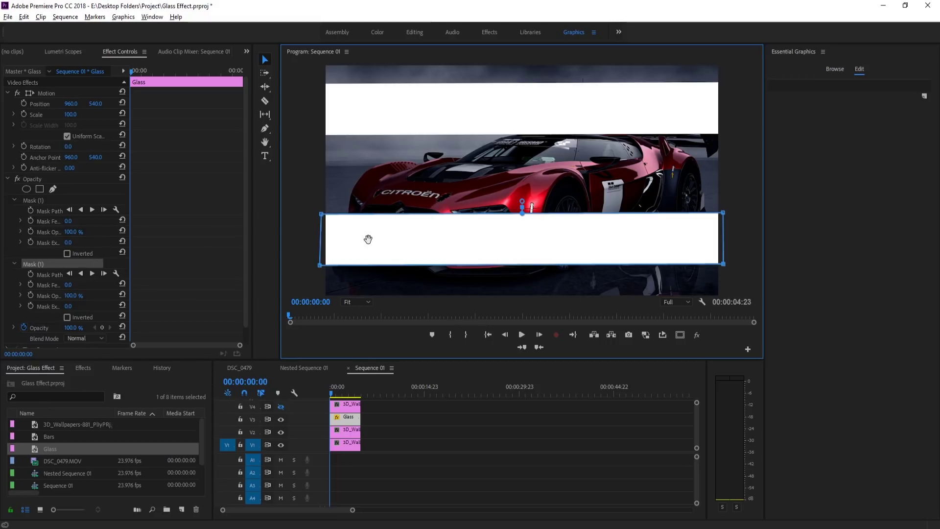
pyautogui.moveTo(390, 244); pyautogui.dragTo(386, 257)
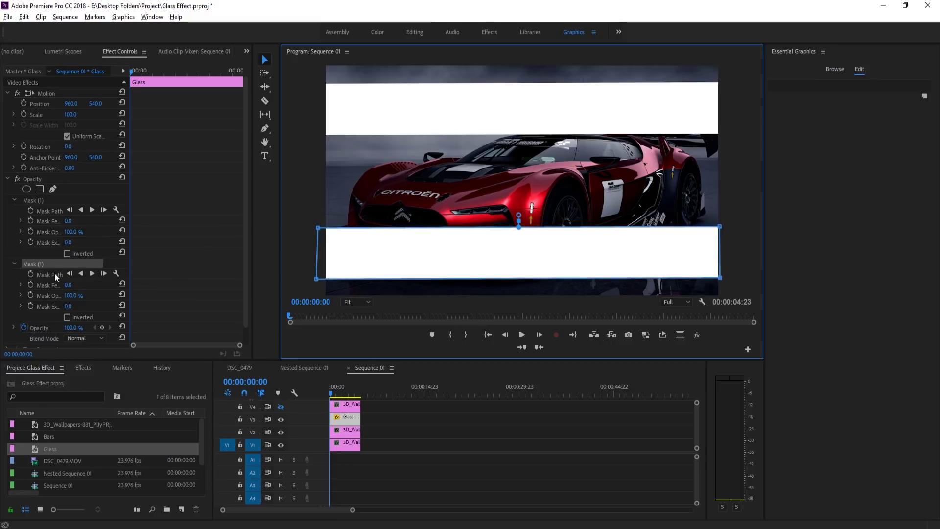
# - Duplicate the lower bar mask, move the copy between the two bars and narrow it into a thin strip
pyautogui.click(43, 264)
pyautogui.hotkey('ctrl', 'c')
pyautogui.hotkey('ctrl', 'v')
pyautogui.moveTo(434, 254); pyautogui.dragTo(435, 181)
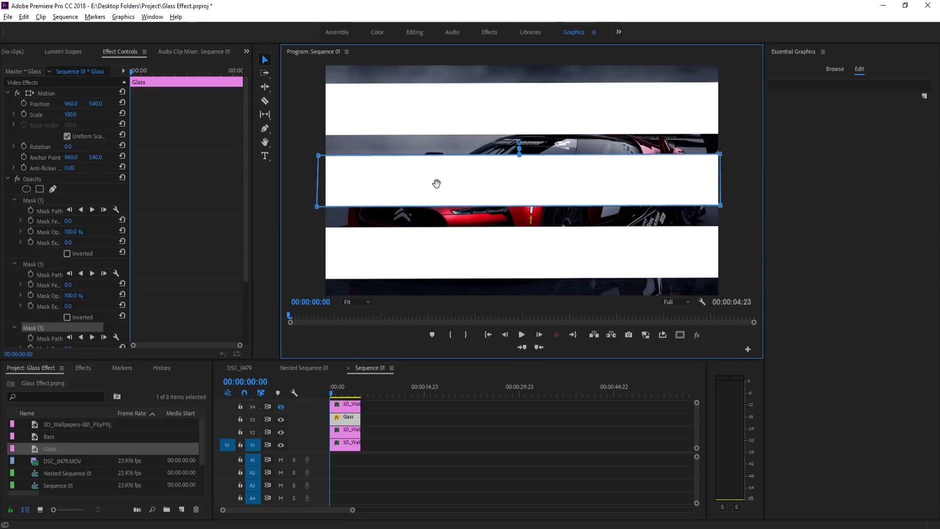
pyautogui.moveTo(317, 206); pyautogui.dragTo(317, 176)
pyautogui.moveTo(720, 205); pyautogui.dragTo(721, 165)
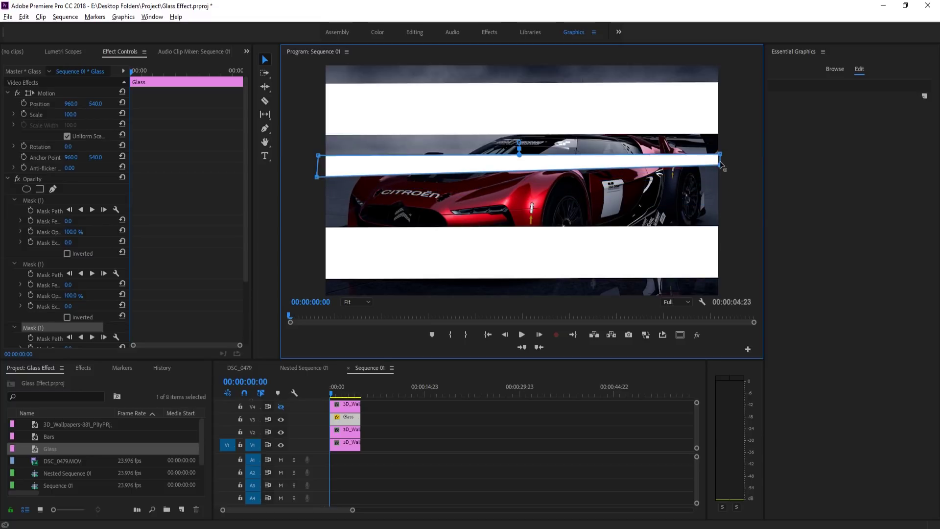
pyautogui.moveTo(317, 177); pyautogui.dragTo(318, 167)
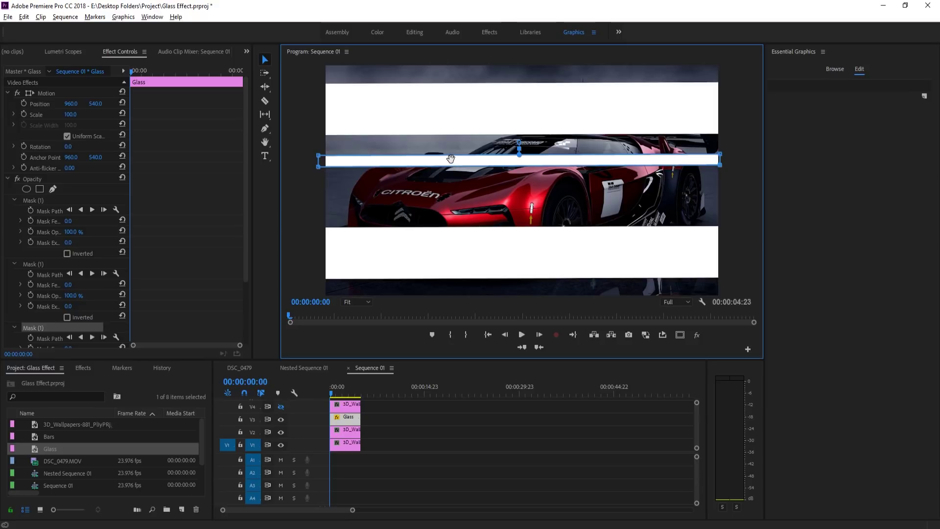
# - Duplicate the thin strip mask and place the copy a short distance below the original strip
pyautogui.click(52, 326)
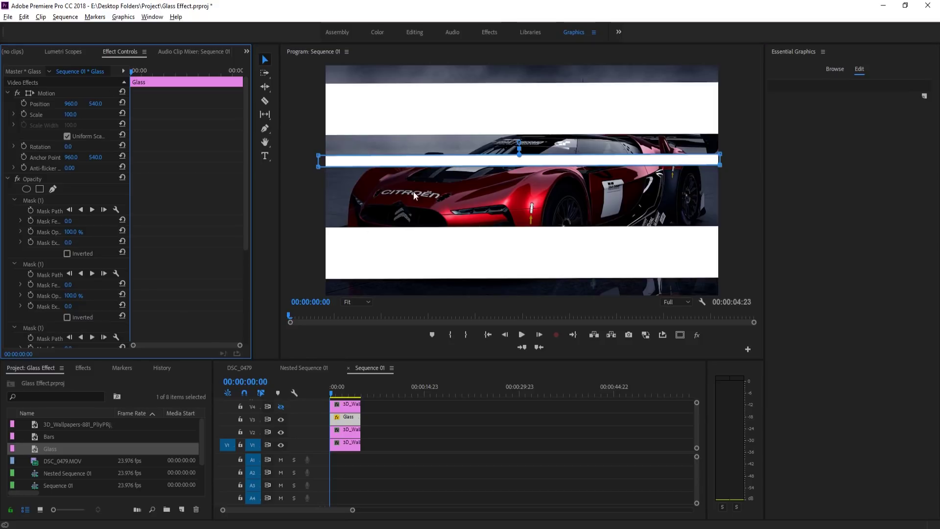
pyautogui.moveTo(448, 159); pyautogui.dragTo(448, 193)
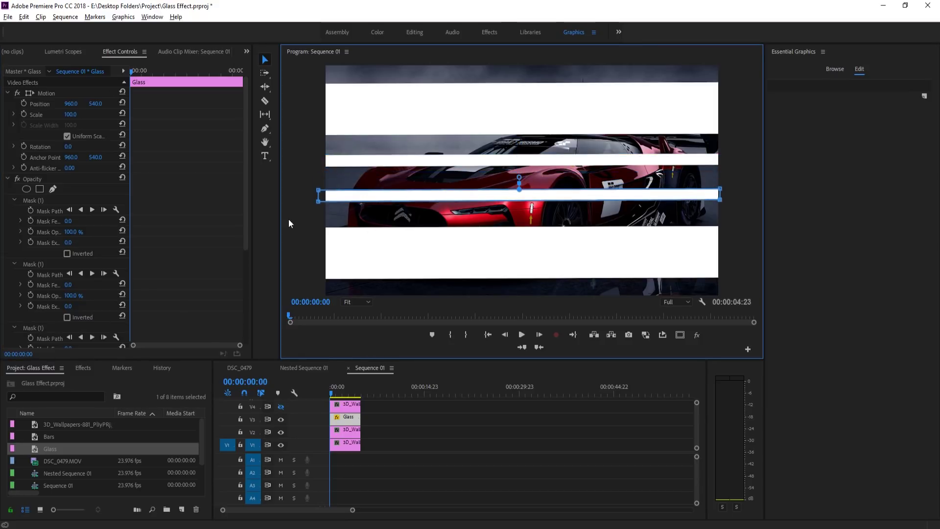
# - Narrow the lower thin strip mask at both ends to about half its height
pyautogui.moveTo(318, 201); pyautogui.dragTo(319, 197)
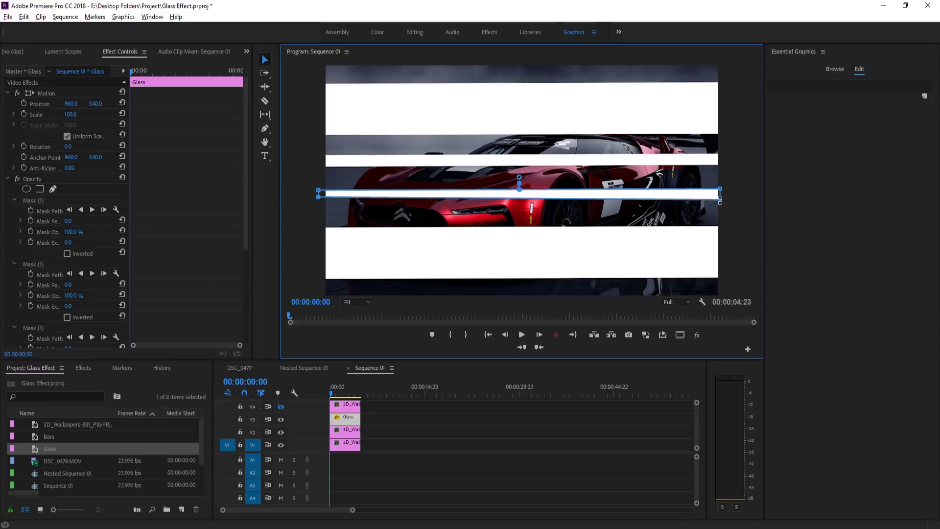
pyautogui.moveTo(719, 199); pyautogui.dragTo(721, 195)
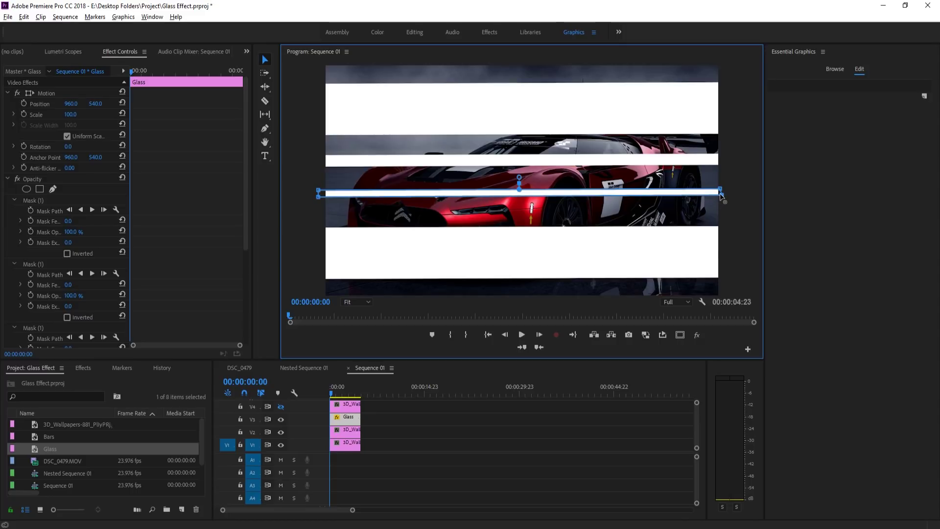
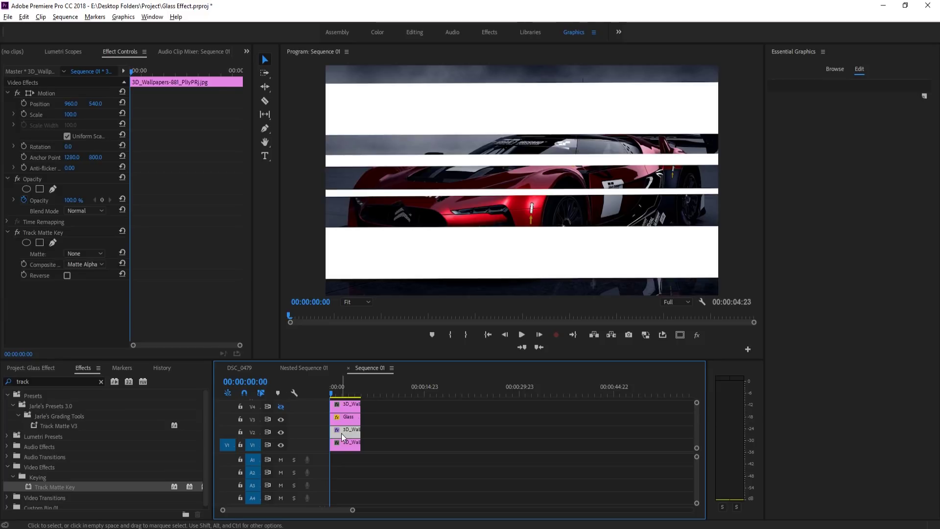
# - Set the Track Matte Key matte of the V2 car image to Video 3 and its scale to 110
pyautogui.click(92, 254)
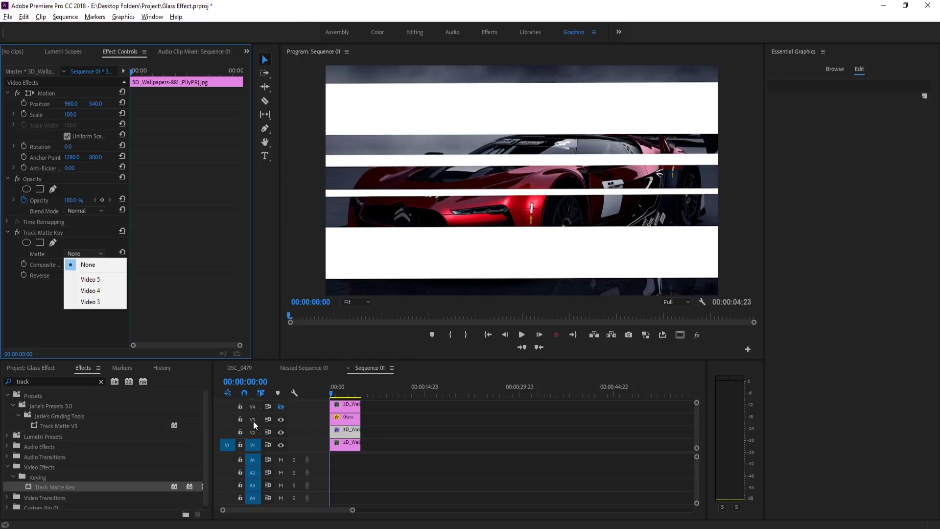
pyautogui.click(90, 301)
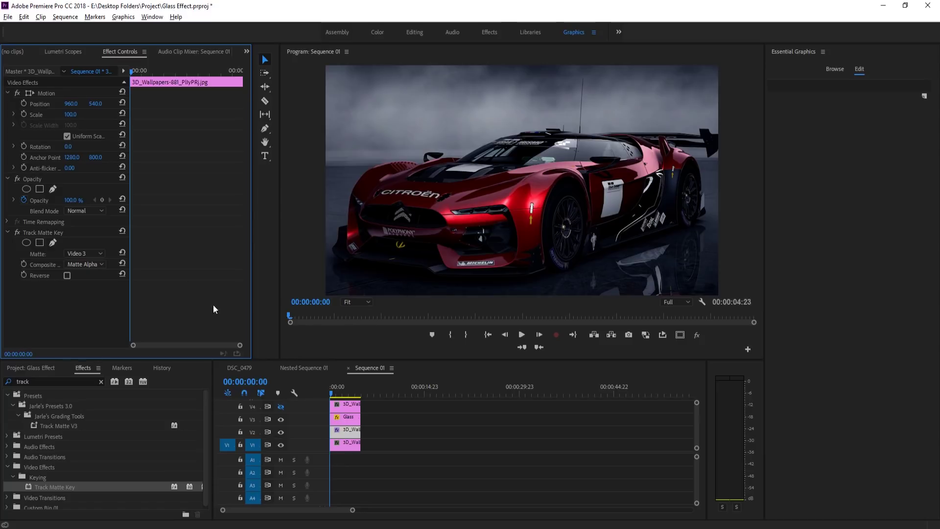
pyautogui.click(73, 114)
pyautogui.write('110')
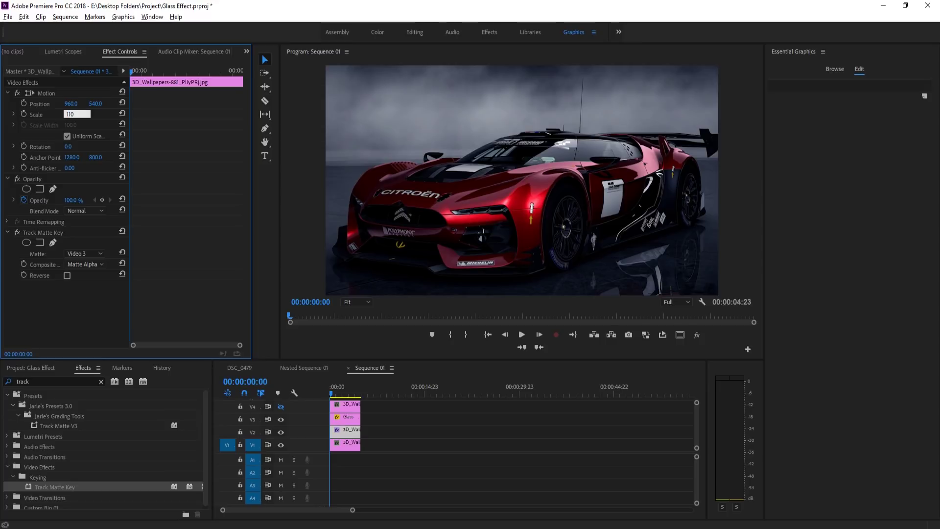
pyautogui.press('Return')
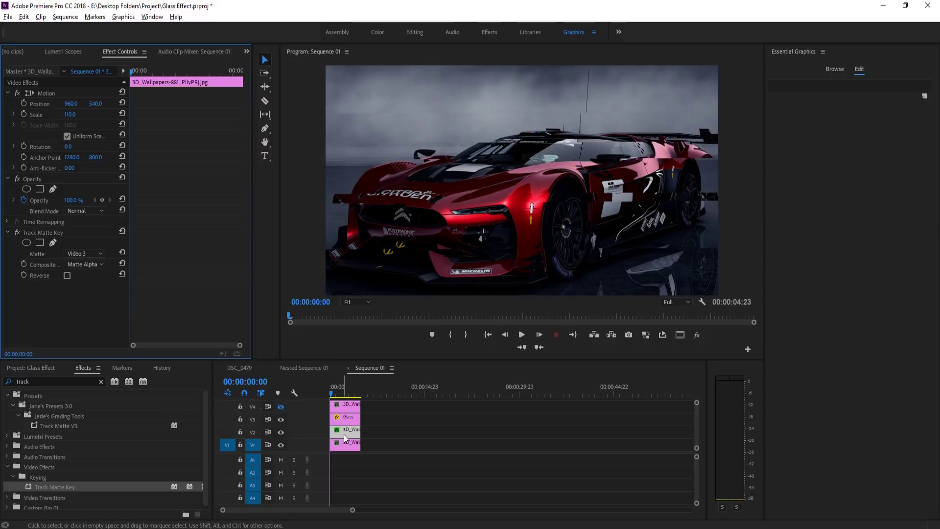
# - Copy the masked Glass clip from track V3 onto track V5, above the top car image
pyautogui.click(347, 416)
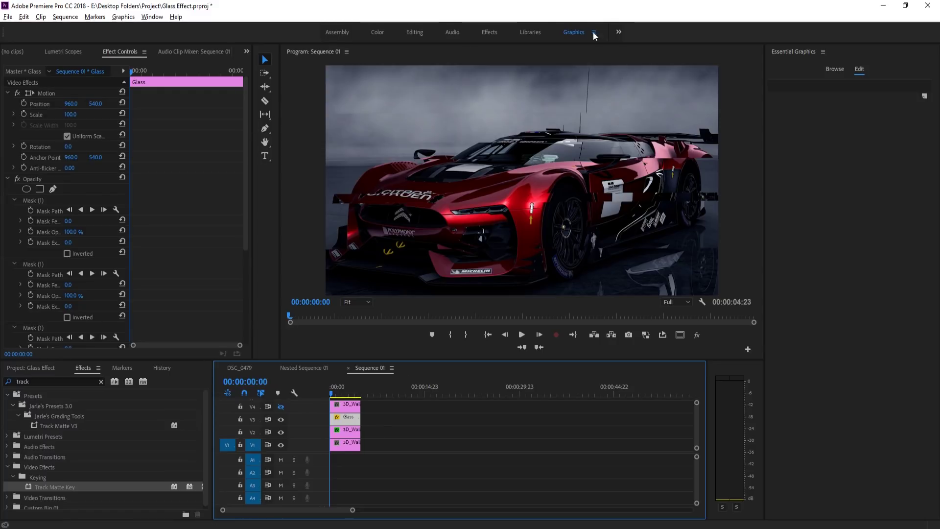
pyautogui.click(353, 433)
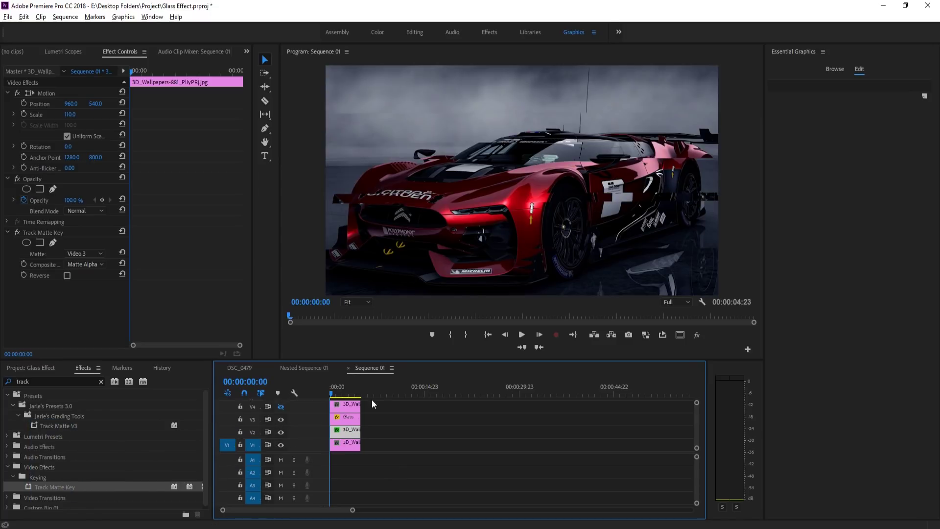
pyautogui.scroll(2, 695, 419)
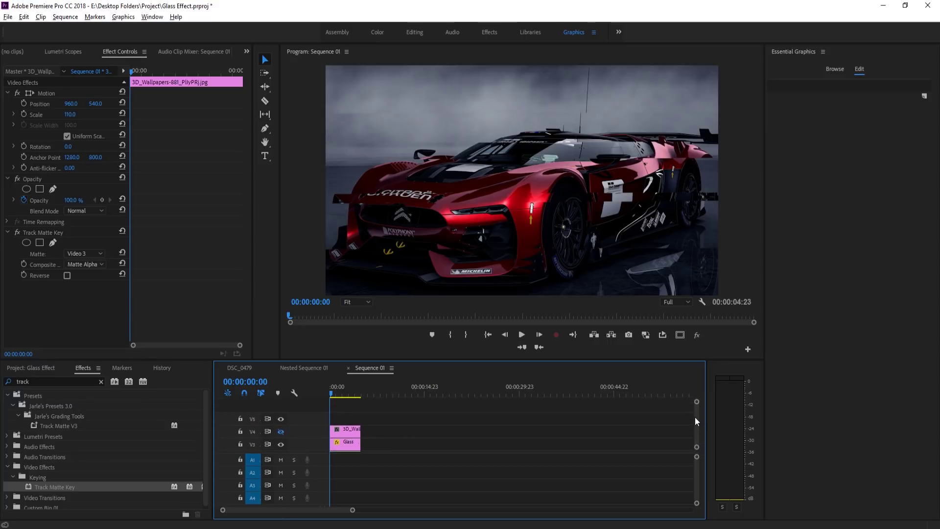
pyautogui.click(16, 370)
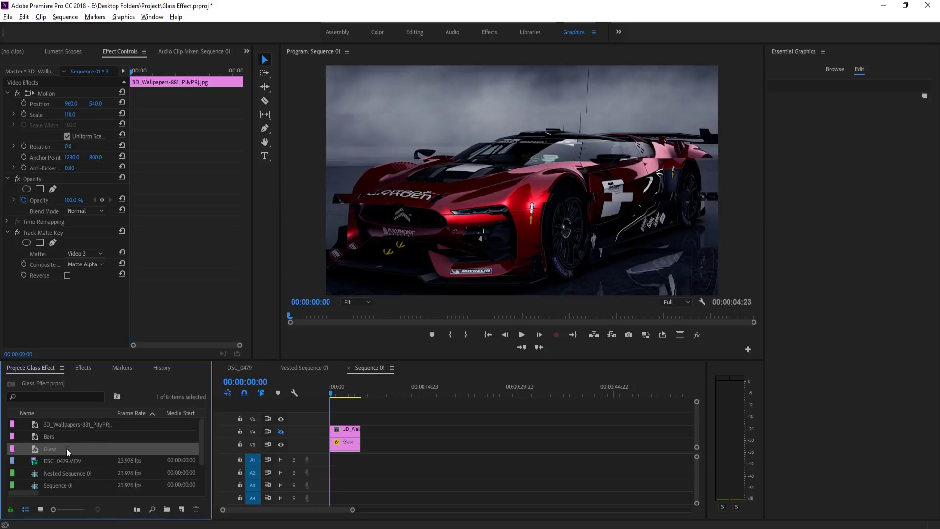
pyautogui.click(349, 445)
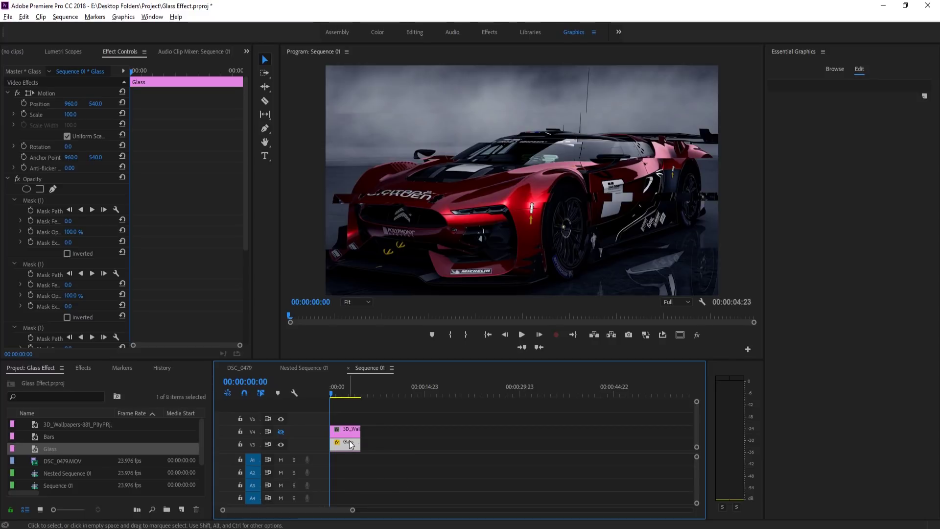
pyautogui.moveTo(351, 444); pyautogui.dragTo(346, 419)
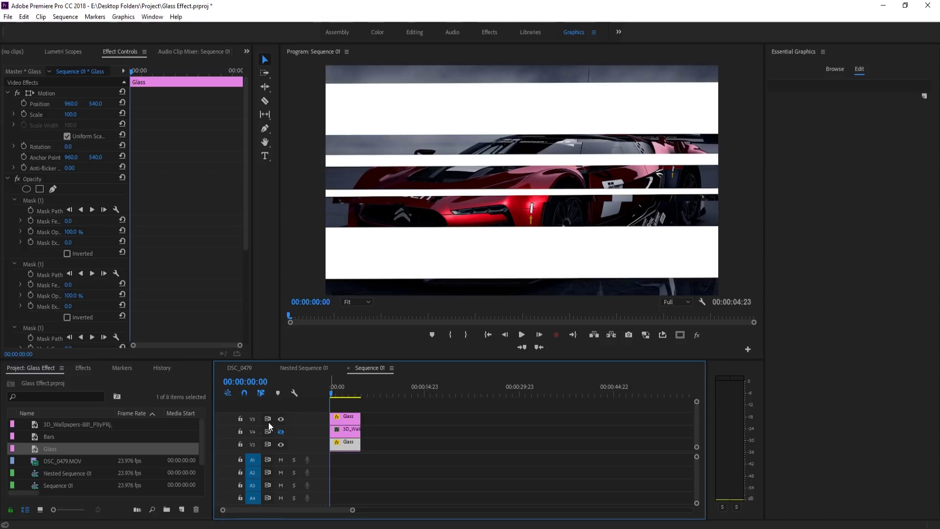
# - Select the car image on track V4 and turn that track's output back on
pyautogui.click(693, 413)
pyautogui.scroll(-1, 693, 412)
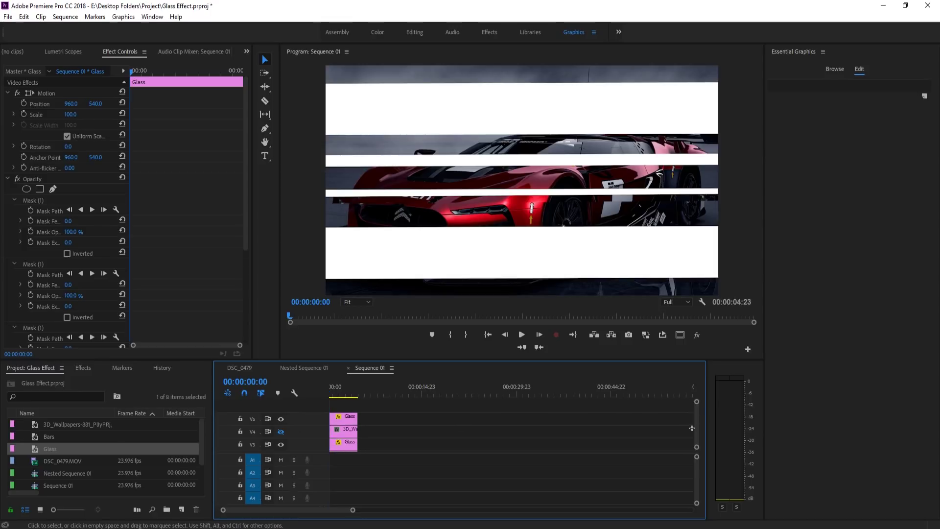
pyautogui.scroll(-2, 694, 433)
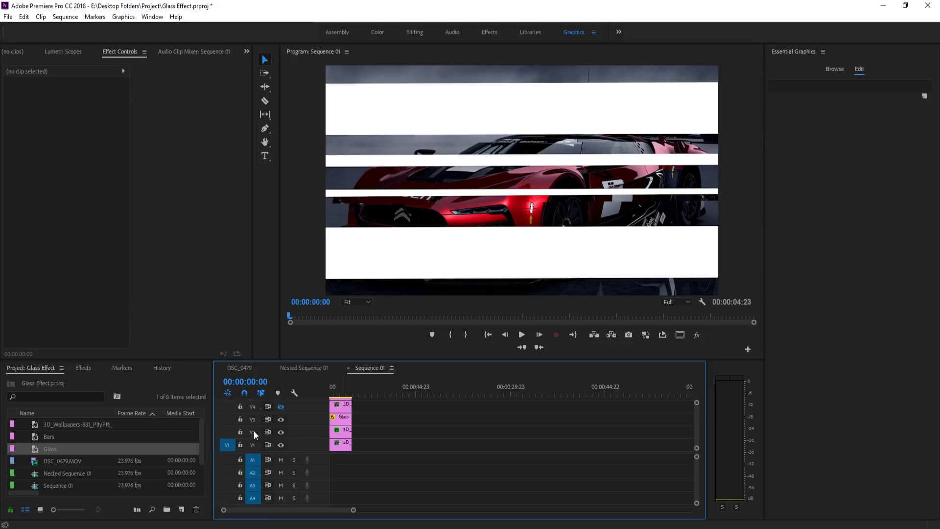
pyautogui.scroll(2, 693, 426)
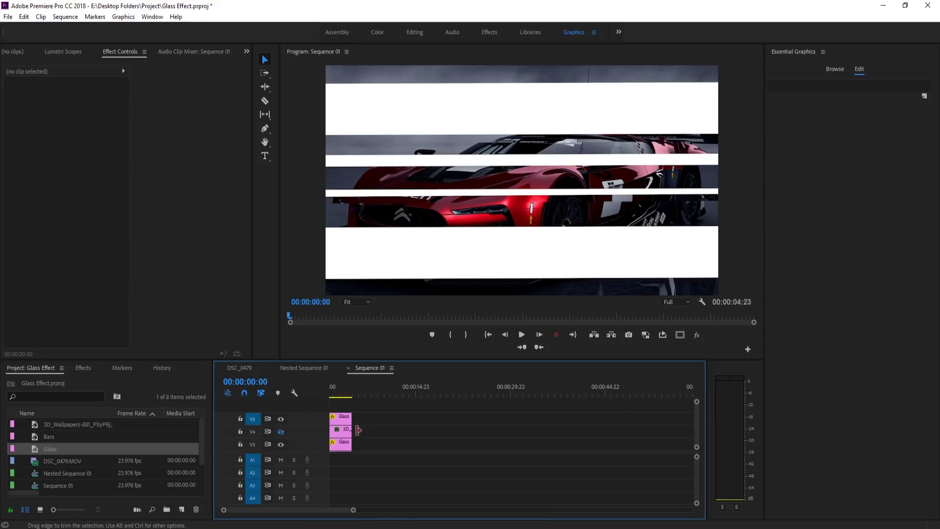
pyautogui.click(341, 431)
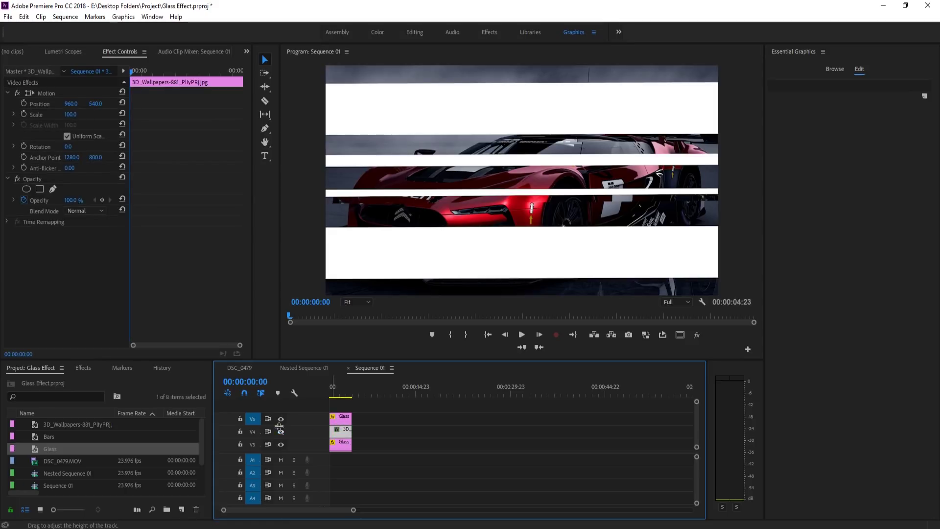
pyautogui.click(281, 432)
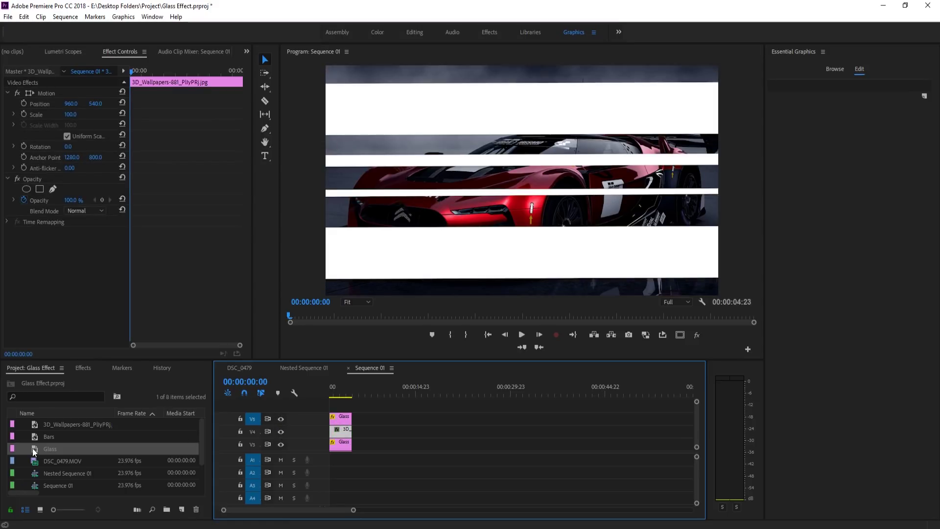
# - Apply the Track Matte Key effect to the V4 car image with Video 5 as its matte
pyautogui.click(81, 368)
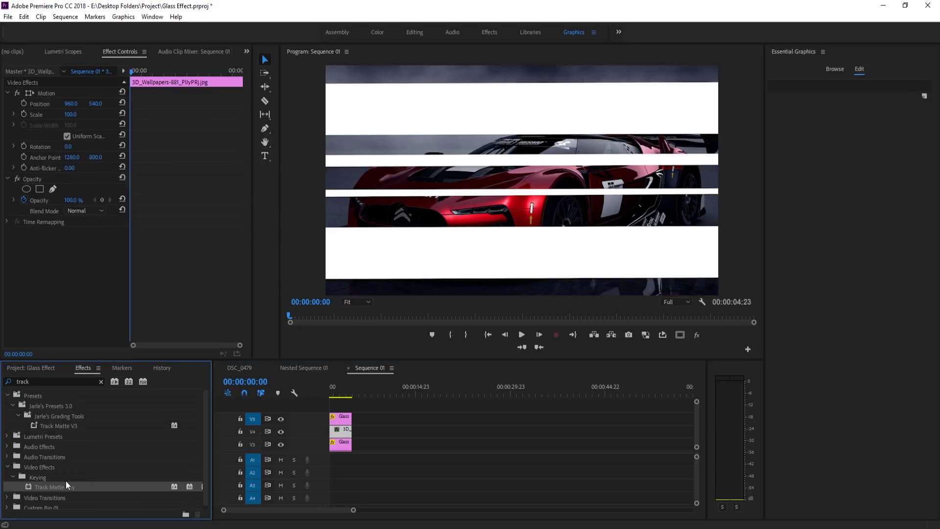
pyautogui.moveTo(64, 486); pyautogui.dragTo(344, 434)
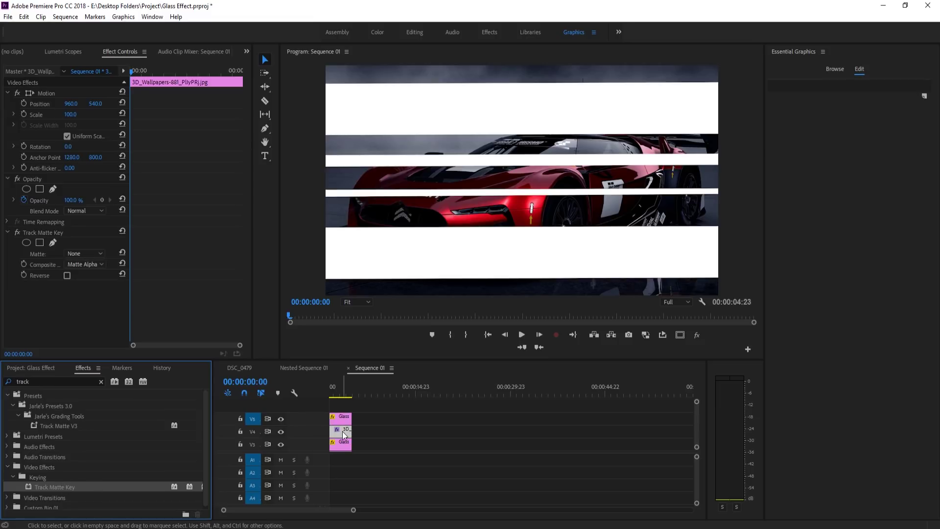
pyautogui.click(84, 253)
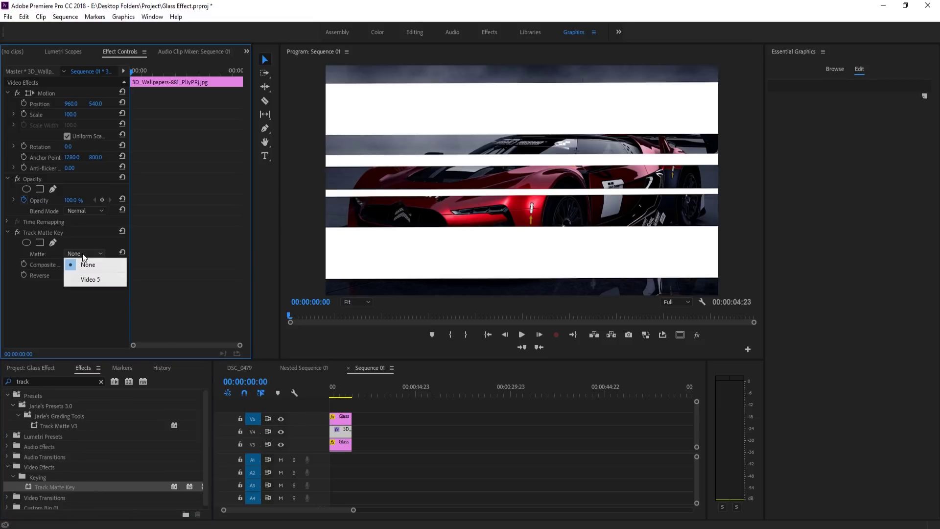
pyautogui.click(89, 280)
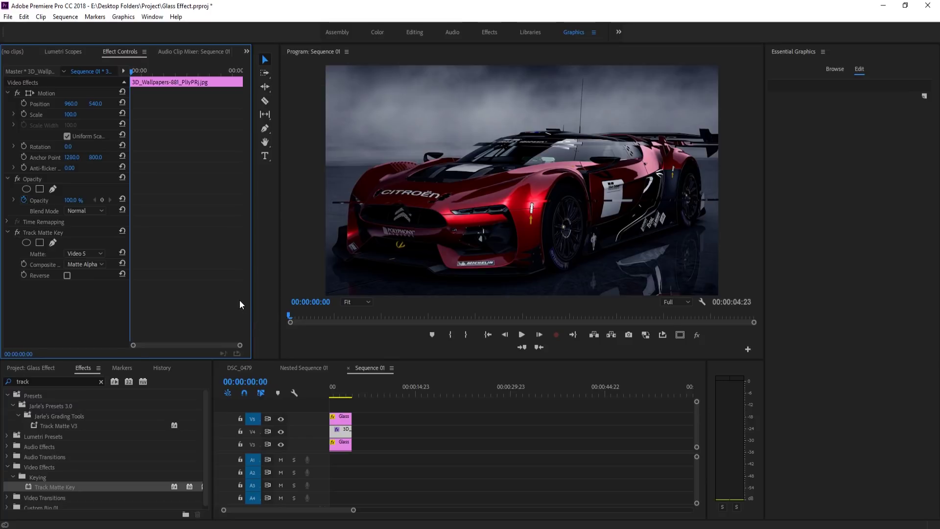
# - Set the scale of the V4 car image to 110
pyautogui.click(343, 421)
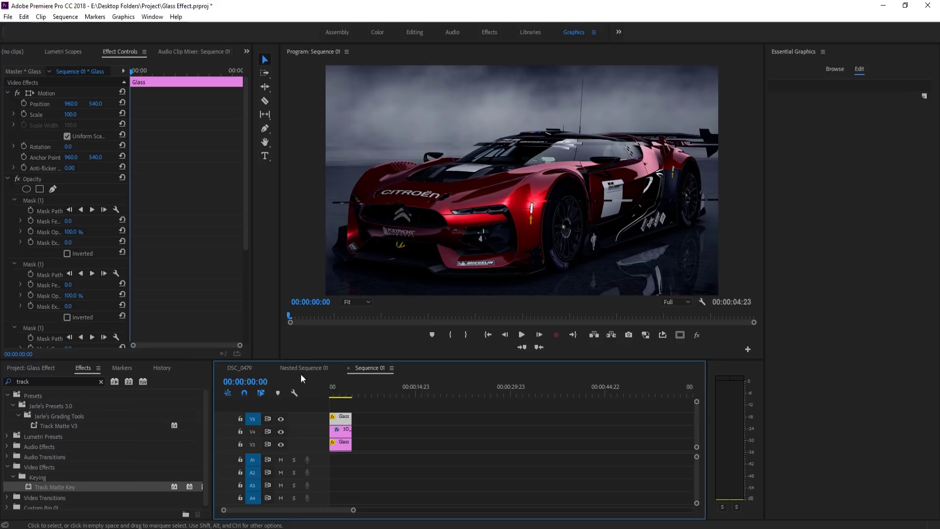
pyautogui.click(339, 429)
pyautogui.click(76, 112)
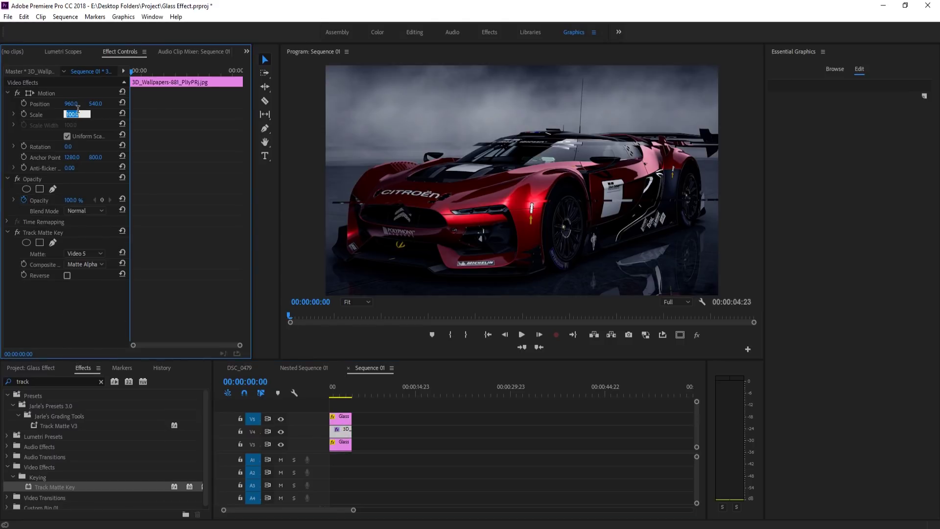
pyautogui.write('110')
pyautogui.press('Return')
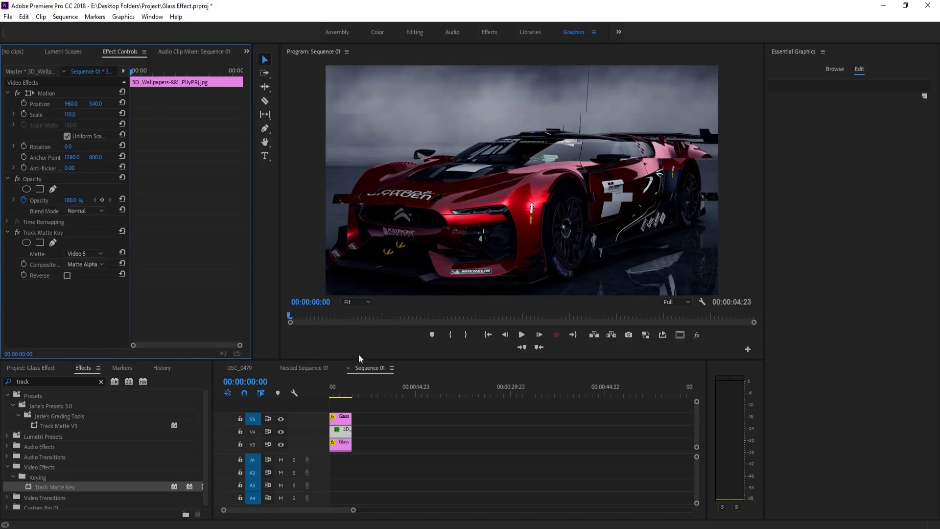
# - Try shifting the V4 car image and the V5 Glass clip vertically, and undo the moves
pyautogui.scroll(1, 337, 393)
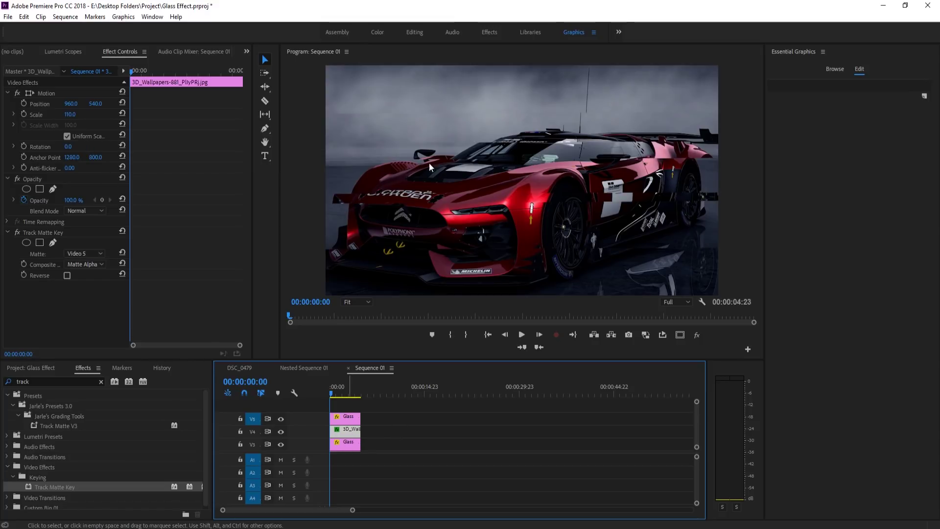
pyautogui.moveTo(97, 104)
pyautogui.mouseDown()
pyautogui.moveTo(134, 104)
pyautogui.moveTo(58, 104)
pyautogui.moveTo(97, 105)
pyautogui.mouseUp()
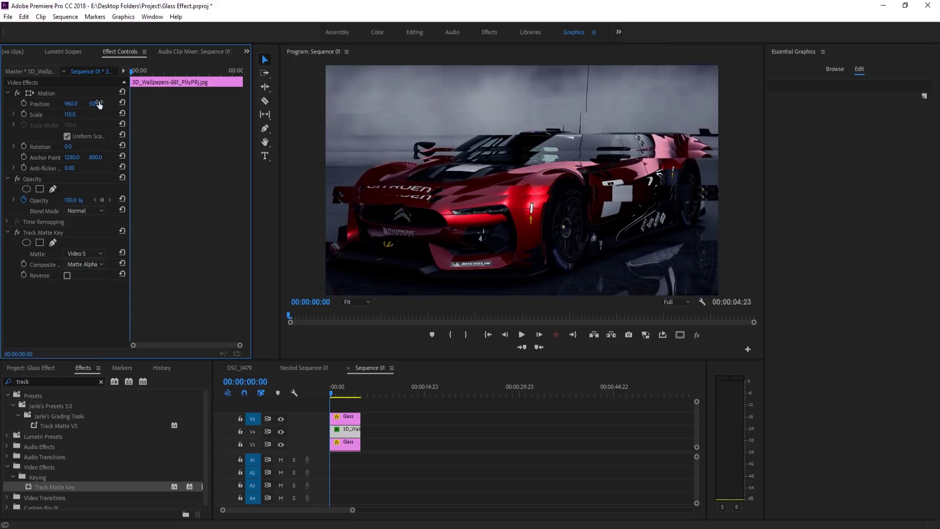
pyautogui.click(351, 420)
pyautogui.moveTo(97, 103); pyautogui.dragTo(25, 104)
pyautogui.hotkey('ctrl', 'z')
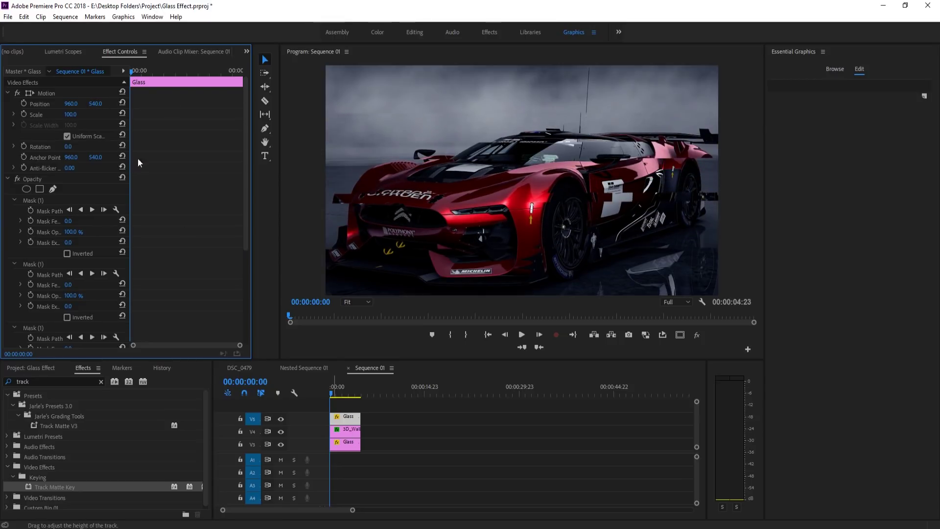
# - Animate the V5 Glass clip's position with a keyframe at the start and a higher vertical position at 00:00:04:10
pyautogui.click(24, 104)
pyautogui.moveTo(345, 394); pyautogui.dragTo(360, 394)
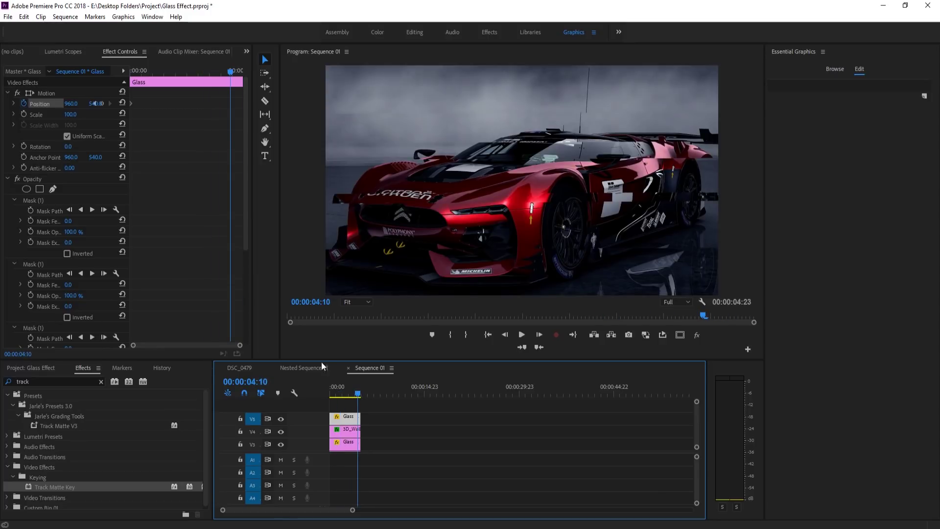
pyautogui.moveTo(94, 103)
pyautogui.mouseDown()
pyautogui.moveTo(73, 104)
pyautogui.moveTo(97, 103)
pyautogui.mouseUp()
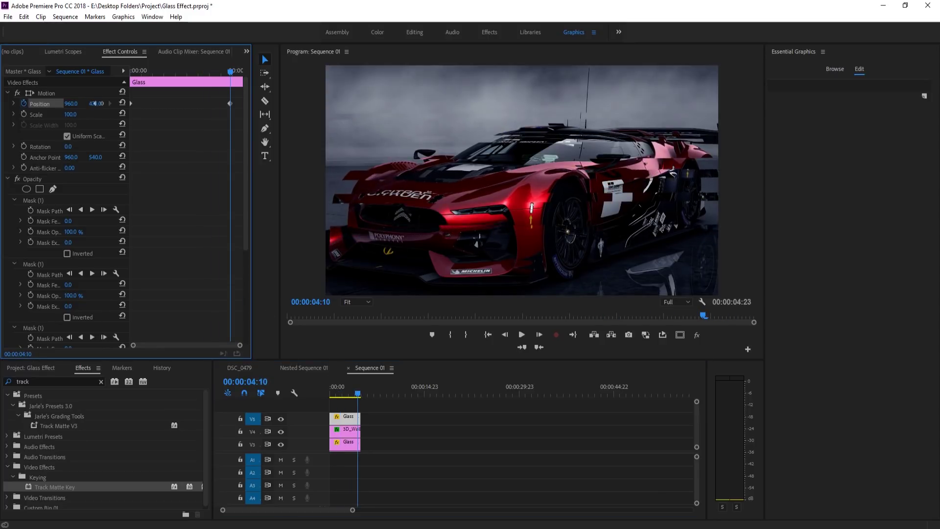
# - Play the sequence from the start to preview the moving glass bars
pyautogui.moveTo(345, 397); pyautogui.dragTo(328, 390)
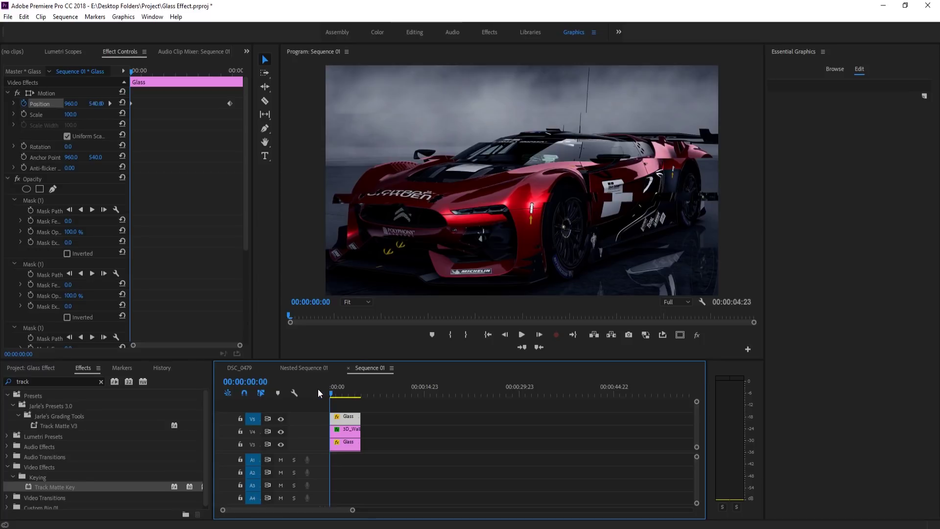
pyautogui.press('space')
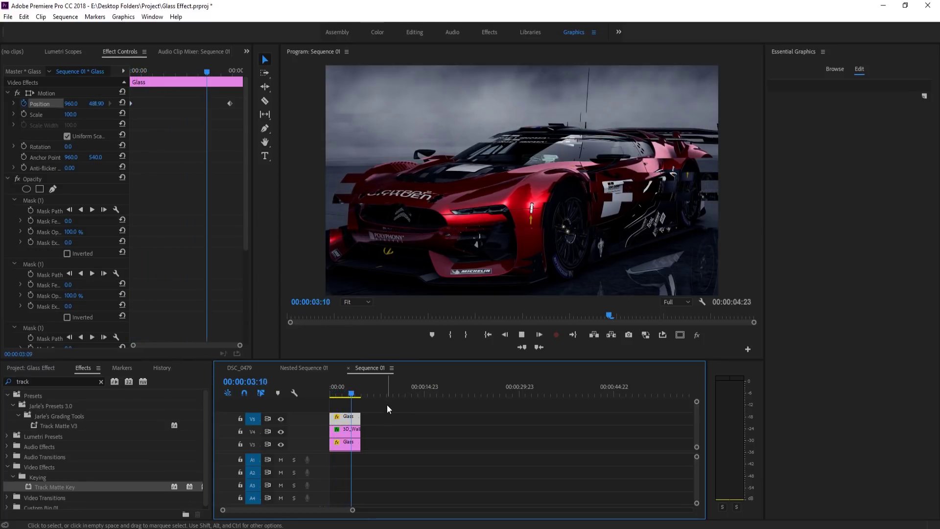
pyautogui.press('space')
# - Reduce the scale of the V4 car image to 75 and play the sequence to preview the effect
pyautogui.click(349, 431)
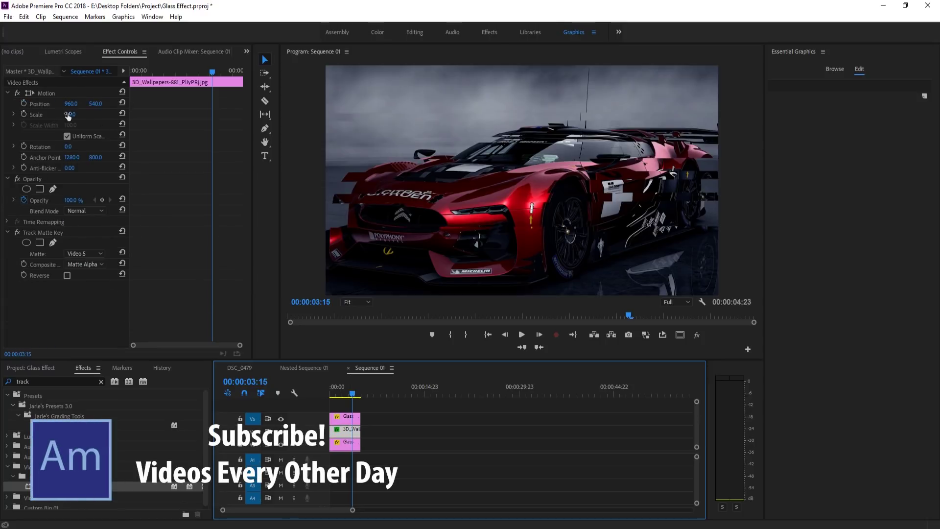
pyautogui.moveTo(68, 115)
pyautogui.mouseDown()
pyautogui.moveTo(80, 116)
pyautogui.moveTo(56, 115)
pyautogui.mouseUp()
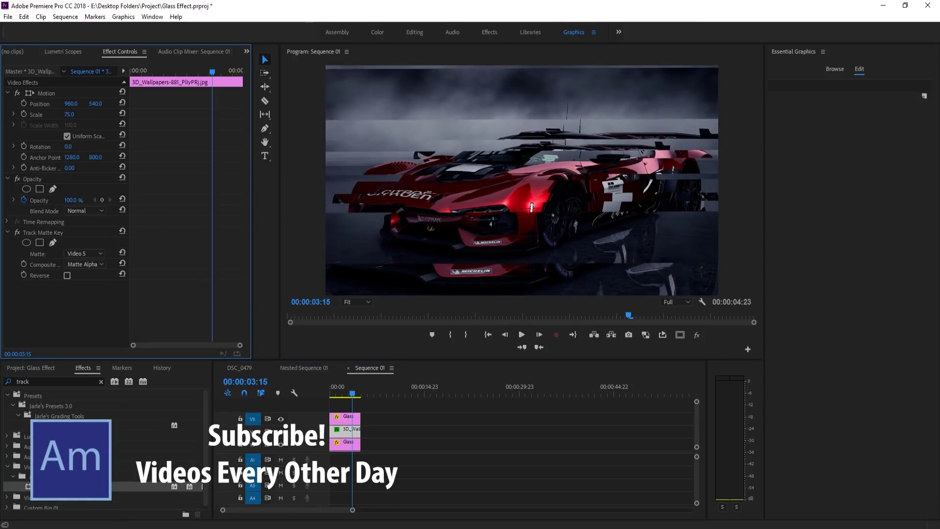
pyautogui.click(376, 400)
pyautogui.press('space')
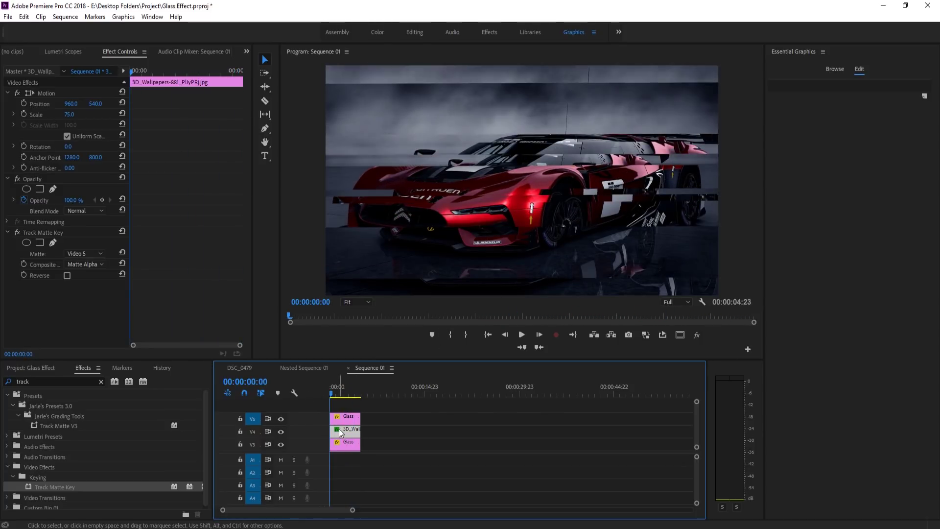
# - Increase the scale of the V4 car image above 75 so its bars blend with the enlarged layers below
pyautogui.moveTo(74, 115); pyautogui.dragTo(90, 115)
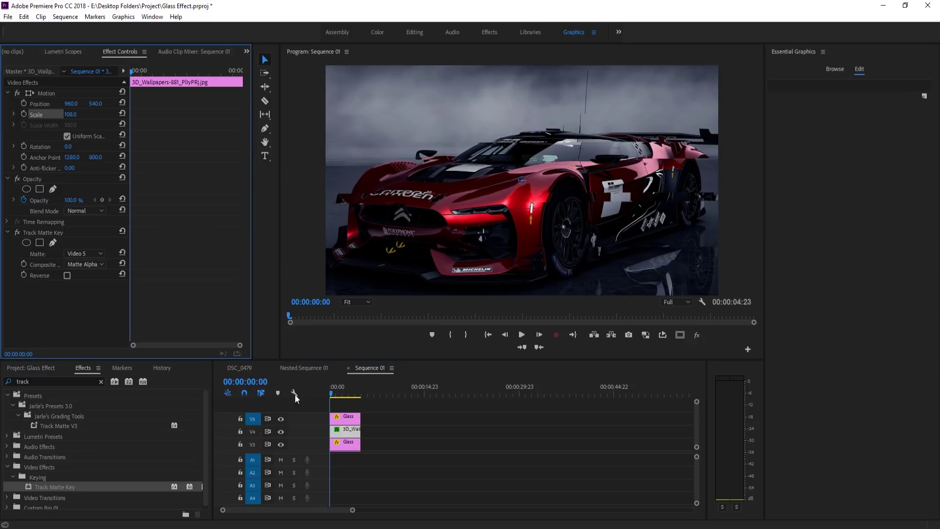
pyautogui.click(695, 421)
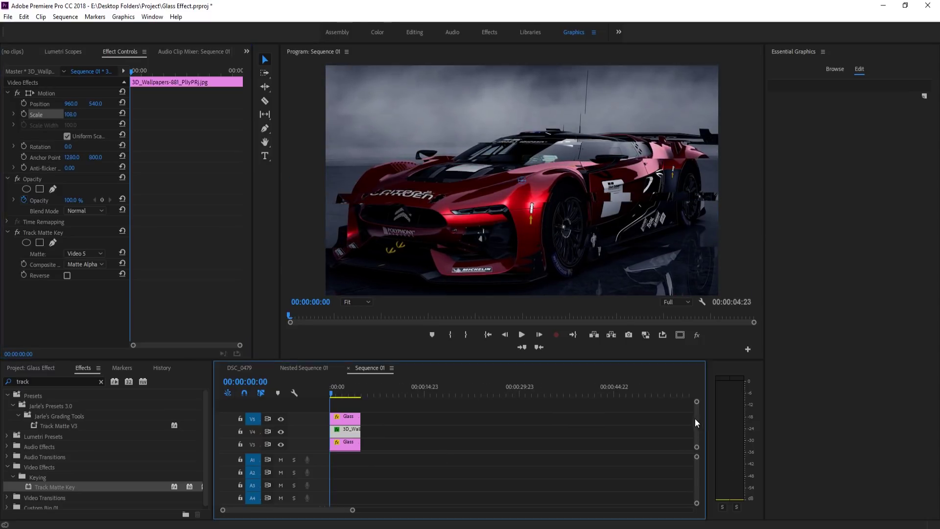
pyautogui.scroll(-2, 694, 418)
pyautogui.click(352, 433)
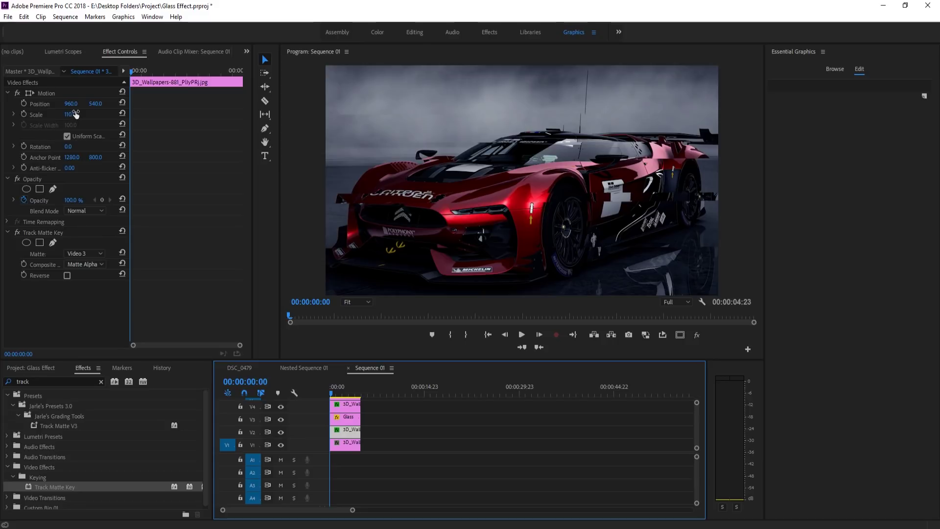
# - Animate the V3 Glass clip's position with a keyframe at the start and a larger vertical value at 00:00:04:14
pyautogui.click(349, 419)
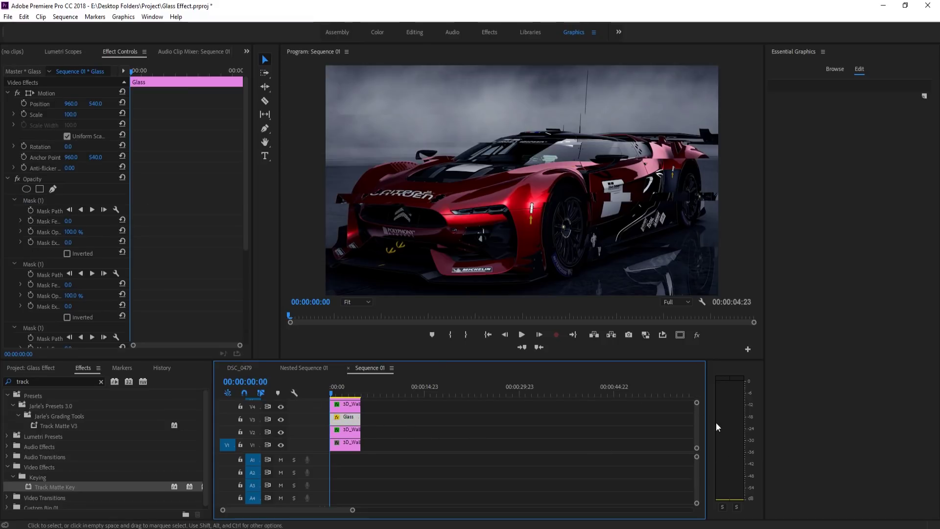
pyautogui.hotkey('ctrl', 's')
pyautogui.click(25, 101)
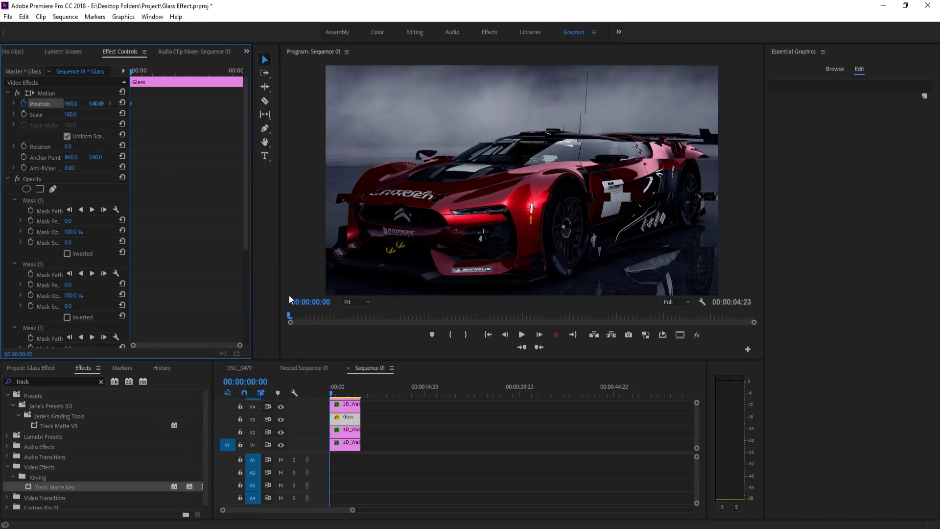
pyautogui.moveTo(356, 387); pyautogui.dragTo(359, 387)
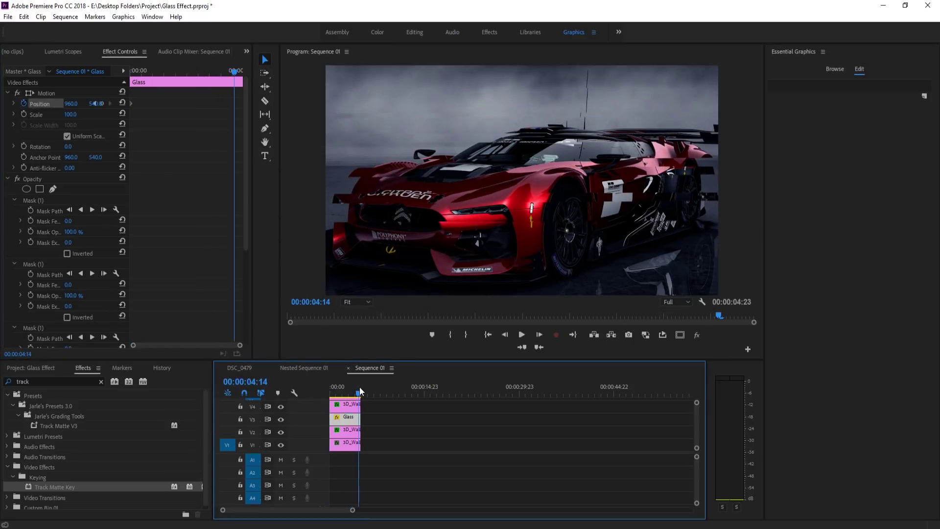
pyautogui.moveTo(94, 105); pyautogui.dragTo(101, 105)
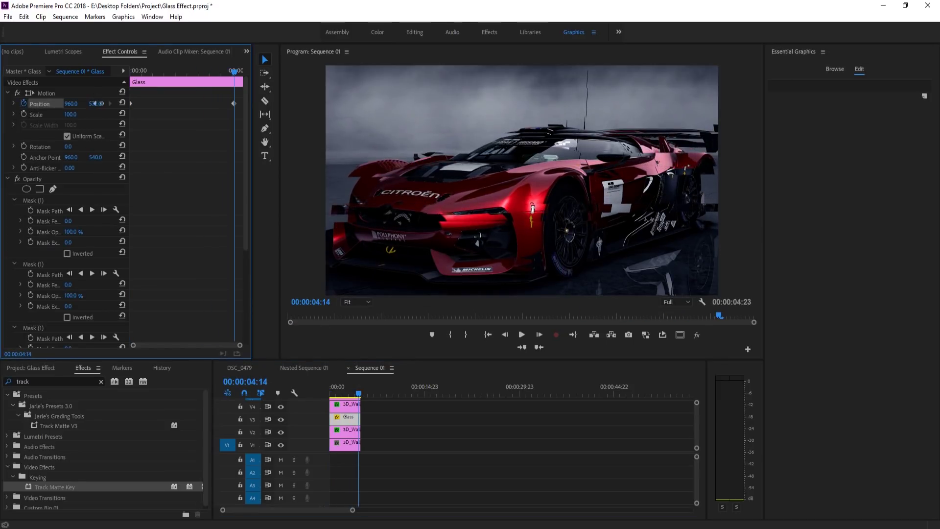
# - Play the sequence from the start to preview both animated glass layers, and scrub back to 00:00:00:11
pyautogui.click(346, 394)
pyautogui.press('Home')
pyautogui.press('space')
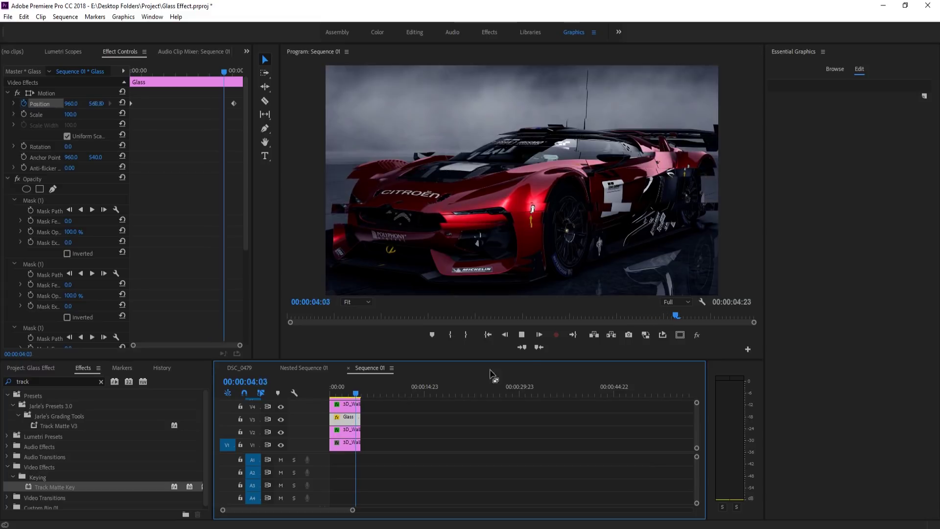
pyautogui.press('space')
pyautogui.moveTo(361, 387)
pyautogui.mouseDown()
pyautogui.moveTo(327, 388)
pyautogui.moveTo(364, 381)
pyautogui.moveTo(348, 383)
pyautogui.mouseUp()
pyautogui.moveTo(337, 385)
pyautogui.mouseDown()
pyautogui.moveTo(364, 384)
pyautogui.moveTo(334, 384)
pyautogui.mouseUp()
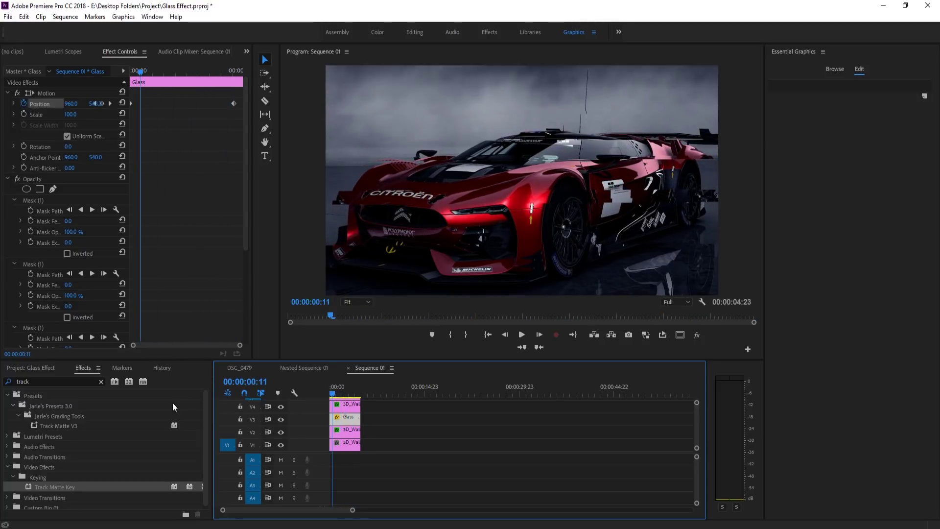
# - Delete the car image clips from tracks V2, V1 and V4, keeping only the two Glass clips
pyautogui.click(11, 368)
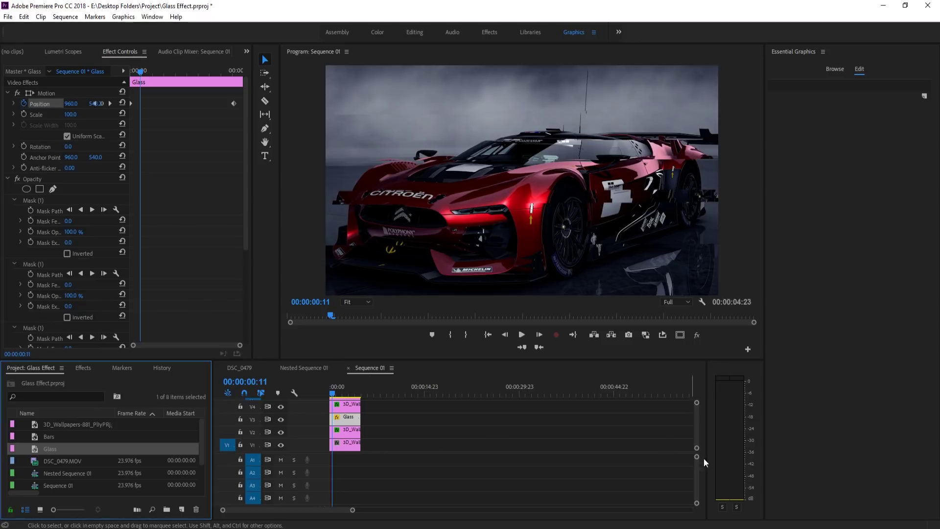
pyautogui.click(350, 435)
pyautogui.press('Delete')
pyautogui.click(345, 444)
pyautogui.press('Delete')
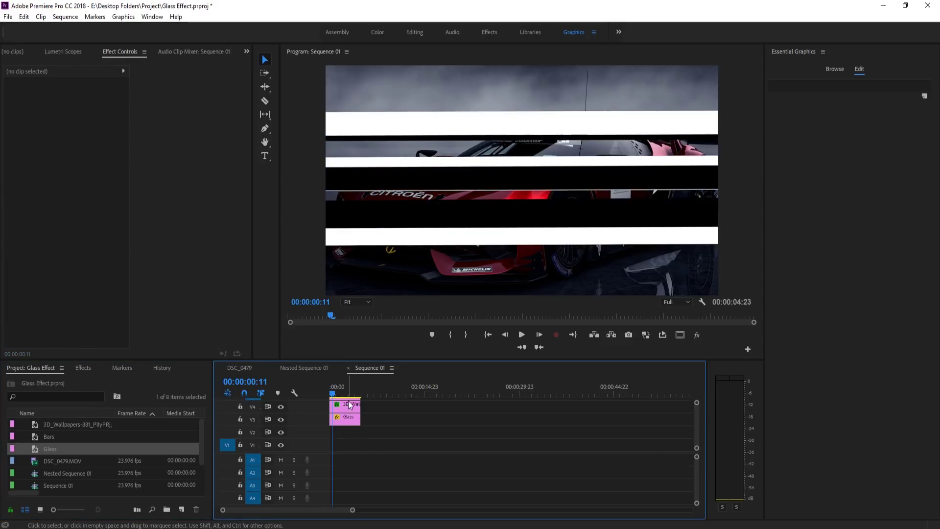
pyautogui.click(345, 405)
pyautogui.press('Delete')
pyautogui.scroll(2, 696, 417)
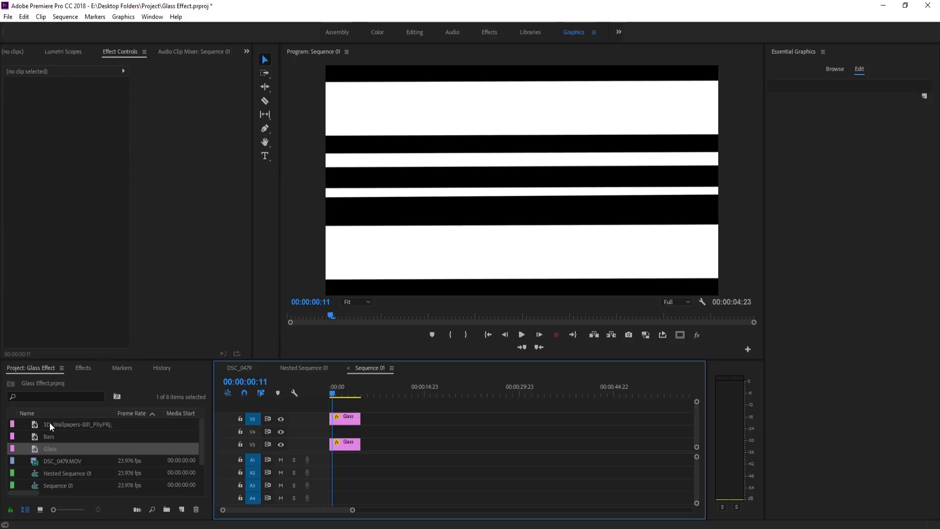
# - Try placing the DSC_0479 sequence on track V4 between the Glass clips, and delete it
pyautogui.scroll(-3, 51, 466)
pyautogui.click(52, 463)
pyautogui.click(57, 474)
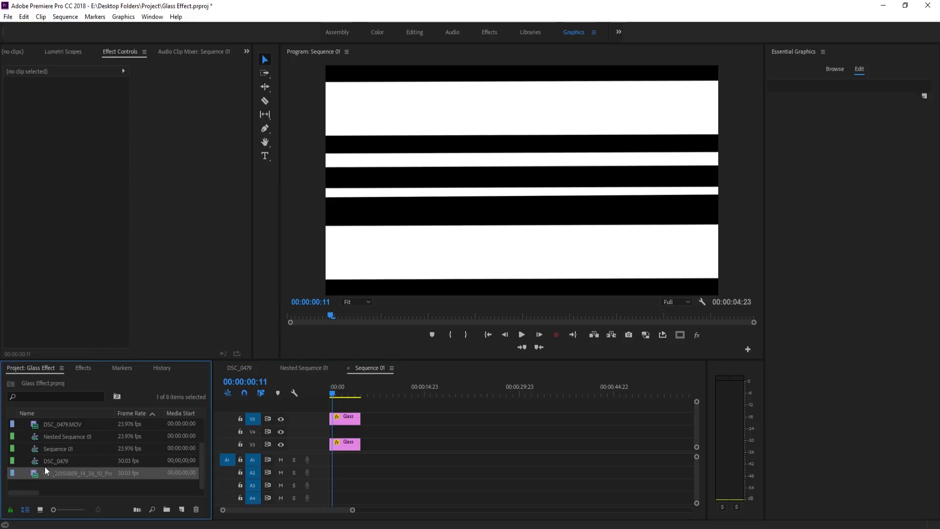
pyautogui.moveTo(47, 461); pyautogui.dragTo(335, 437)
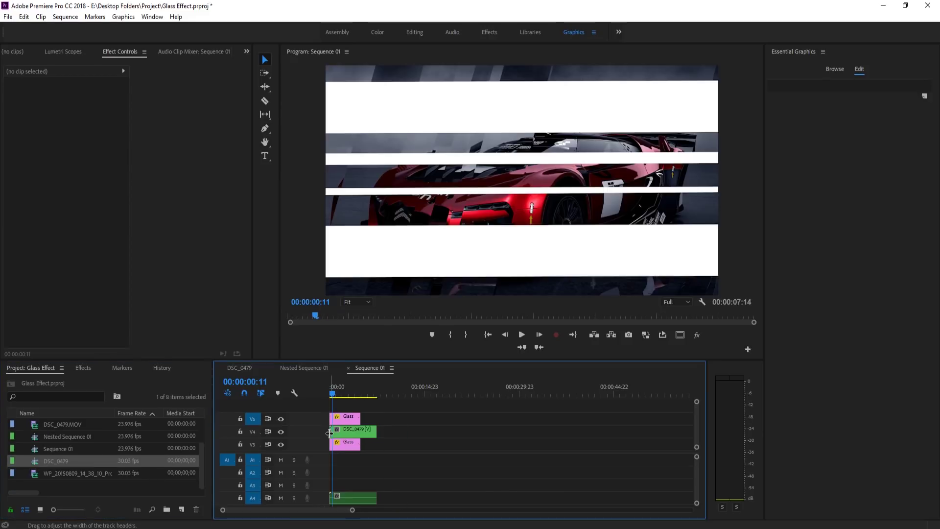
pyautogui.hscroll(3, 665, 433)
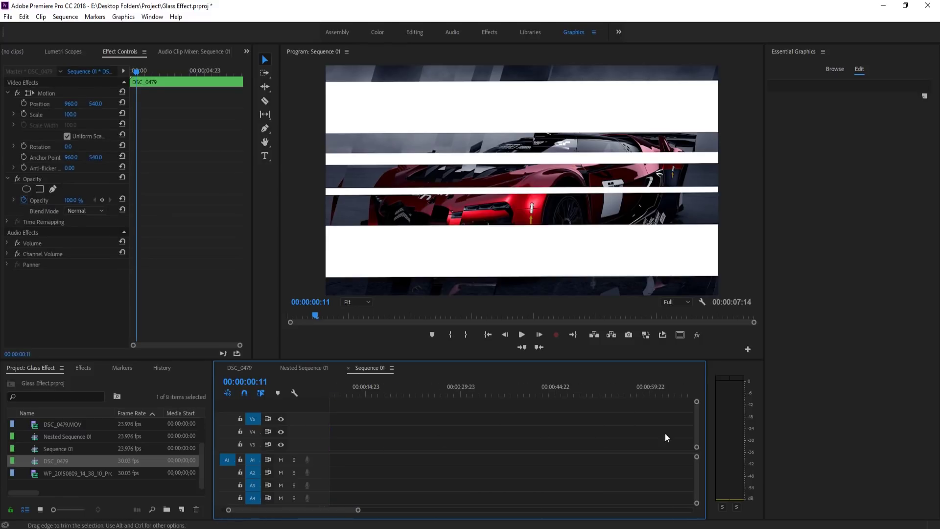
pyautogui.hscroll(-3, 665, 433)
pyautogui.moveTo(695, 425); pyautogui.dragTo(695, 432)
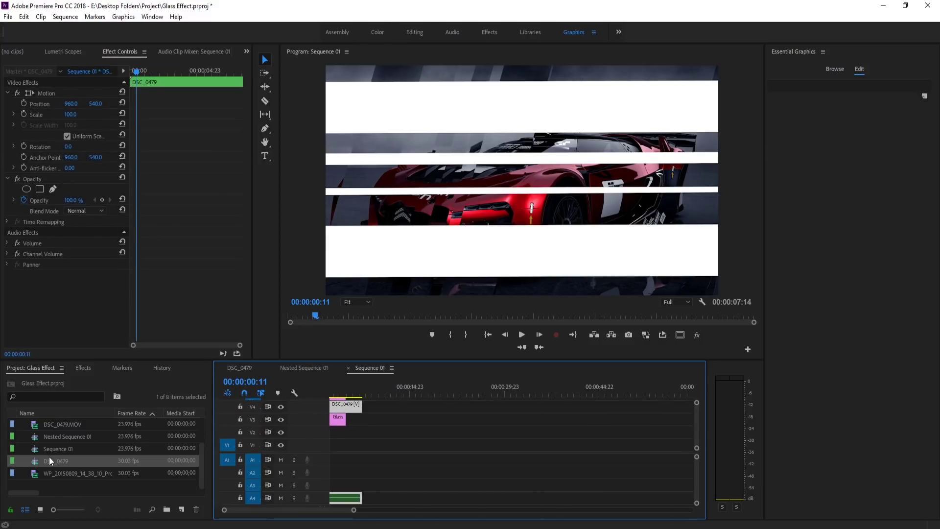
pyautogui.press('Delete')
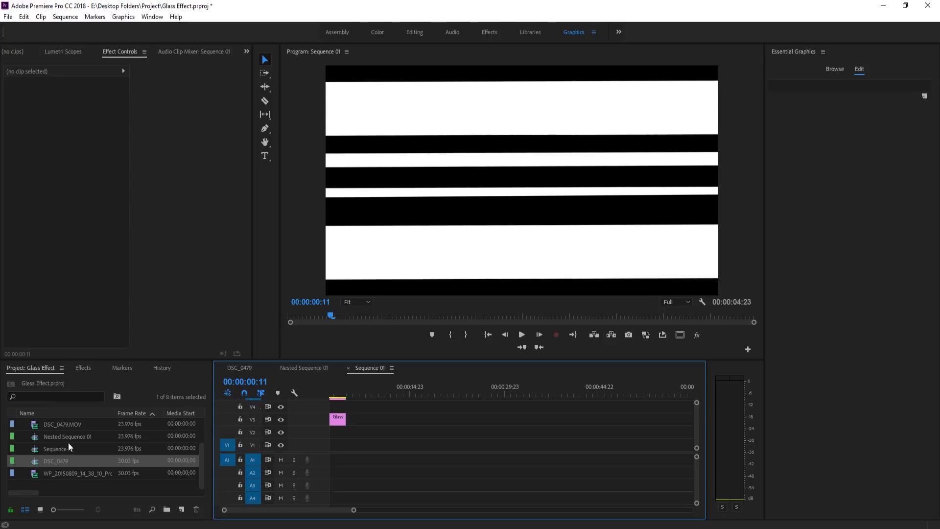
# - Place the WP_20150809_14_38_10_Pro clip on tracks V1, V2 and V4, aligned to the start of the sequence
pyautogui.click(44, 425)
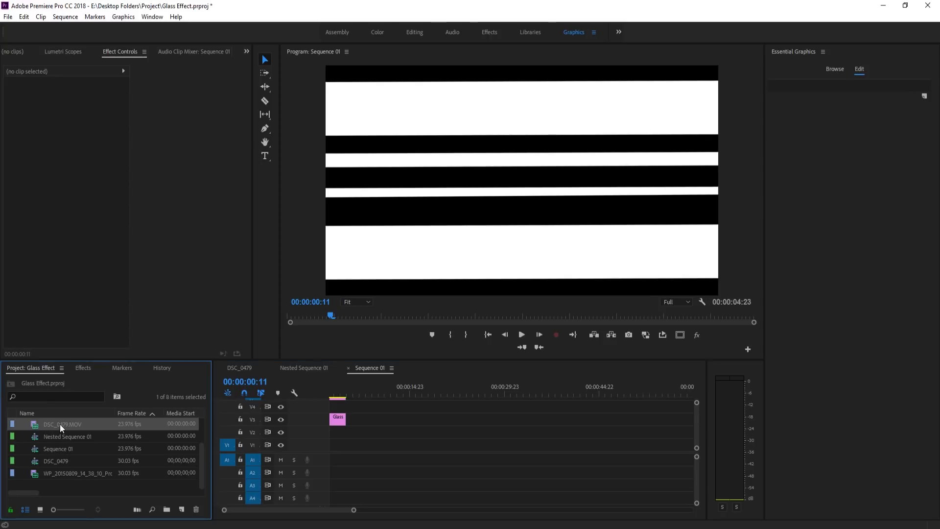
pyautogui.moveTo(57, 469); pyautogui.dragTo(316, 445)
pyautogui.moveTo(315, 511); pyautogui.dragTo(240, 498)
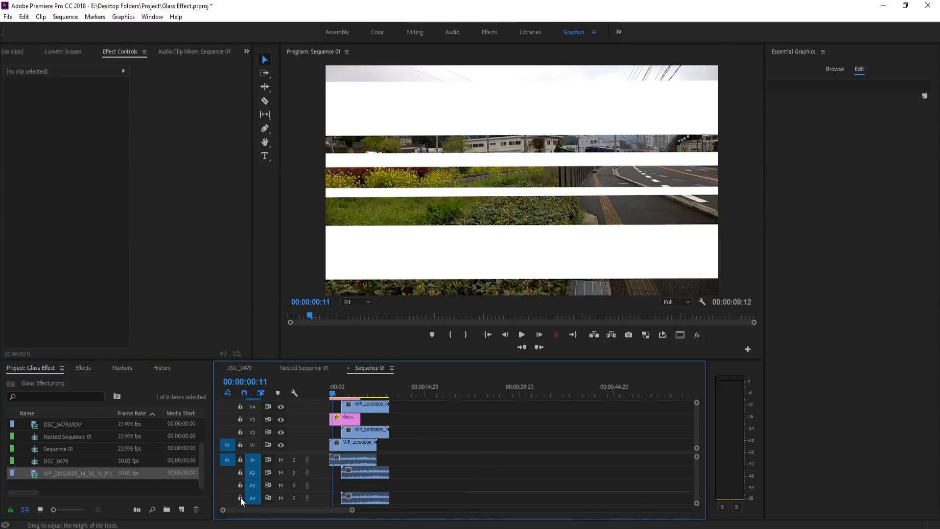
pyautogui.moveTo(362, 471); pyautogui.dragTo(350, 472)
pyautogui.moveTo(353, 407); pyautogui.dragTo(331, 407)
# - Apply Track Matte Key to the V2 and V4 video clips, with the mattes set to Video 3 and Video 5 respectively
pyautogui.click(80, 367)
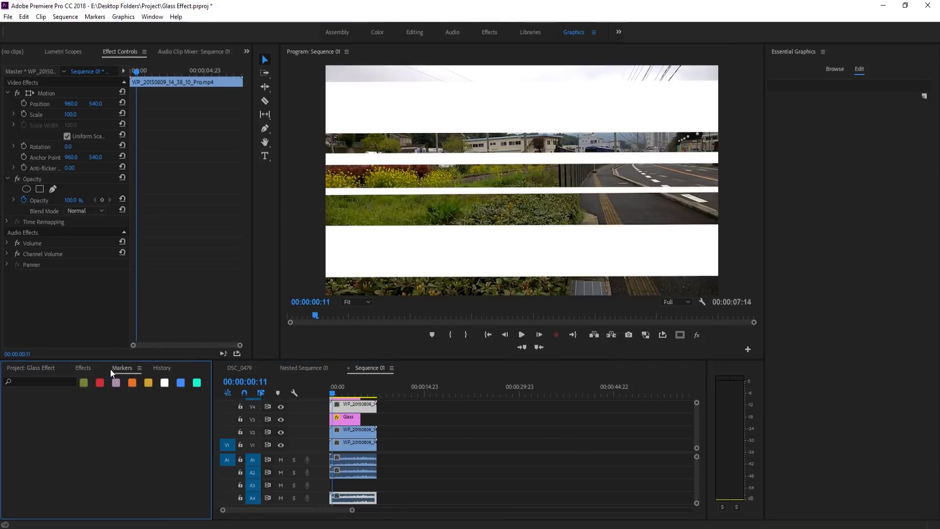
pyautogui.moveTo(55, 486); pyautogui.dragTo(349, 440)
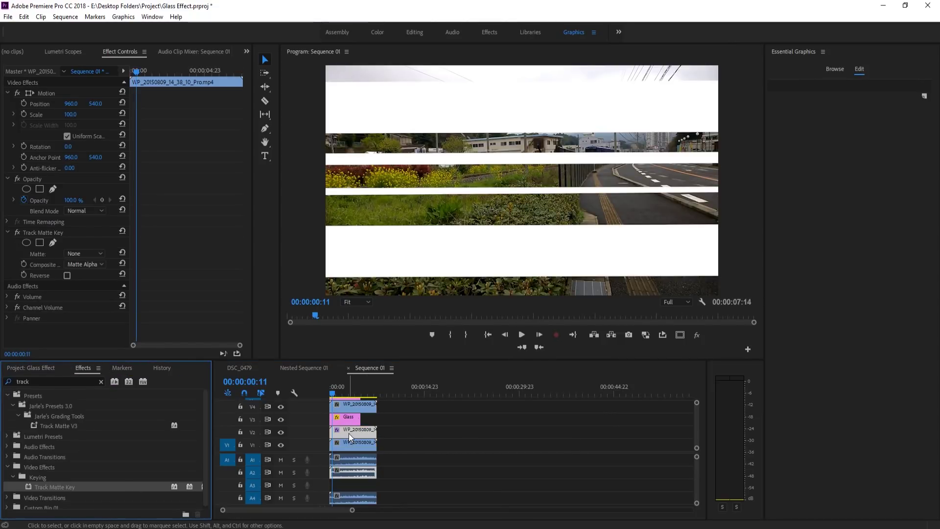
pyautogui.click(76, 253)
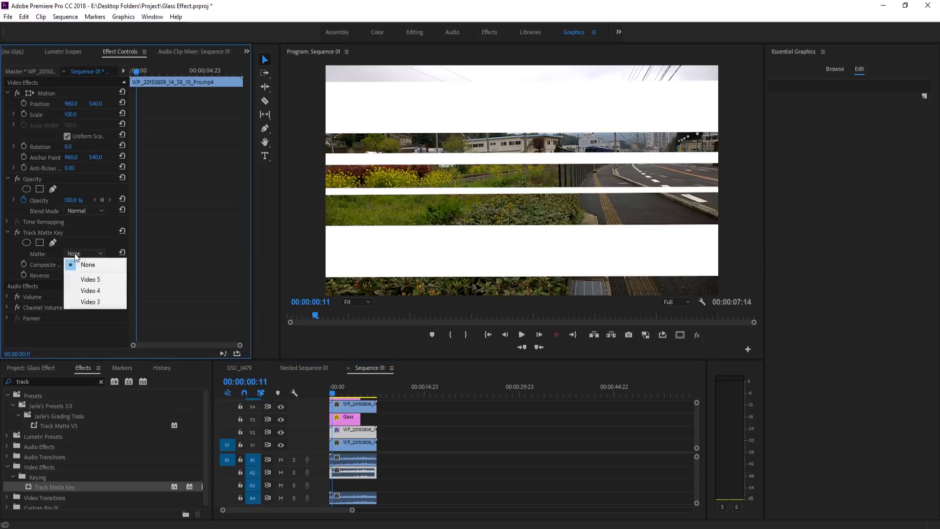
pyautogui.click(91, 302)
pyautogui.moveTo(44, 487); pyautogui.dragTo(345, 405)
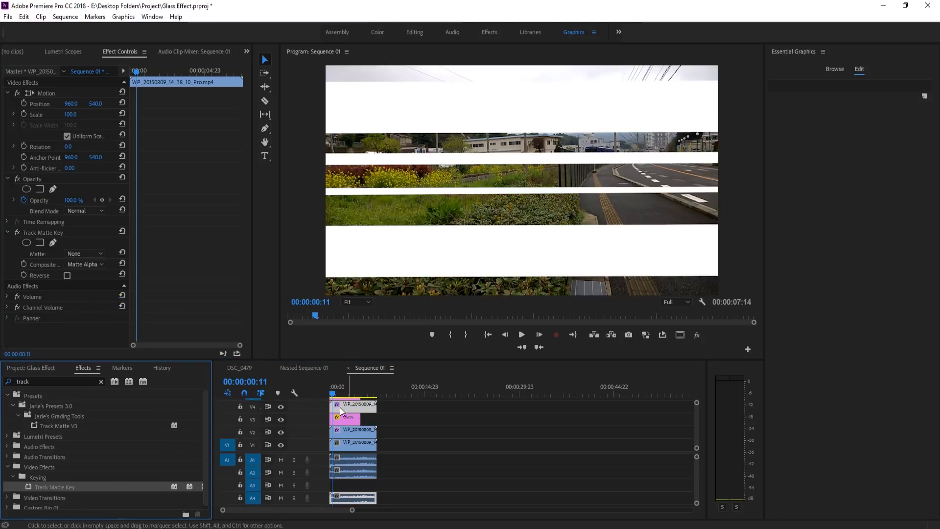
pyautogui.click(87, 253)
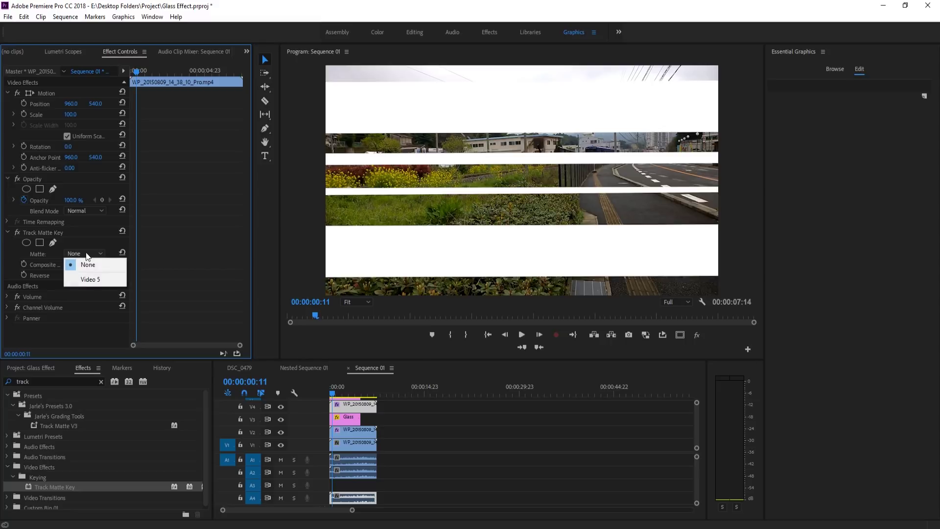
pyautogui.click(90, 279)
# - Set the V2 video clip's scale to 121 and slightly enlarge the V4 video clip
pyautogui.click(350, 446)
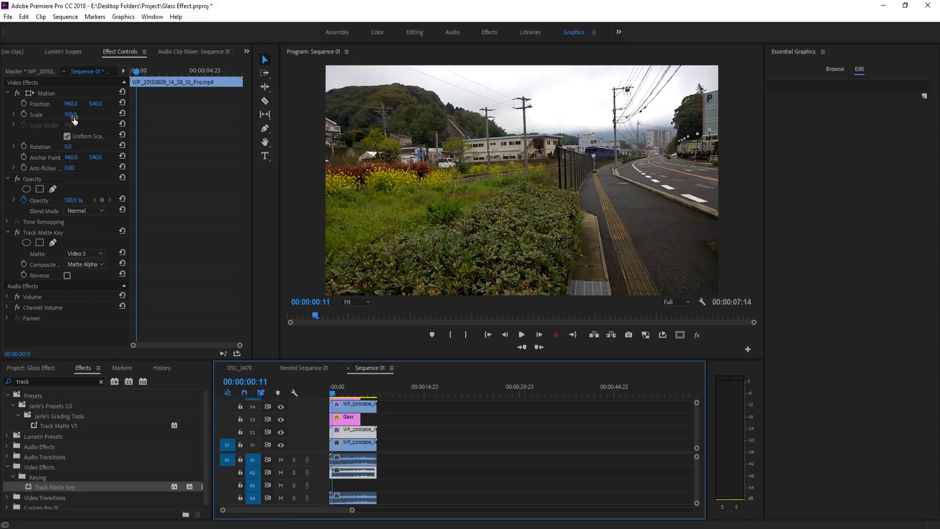
pyautogui.moveTo(70, 114); pyautogui.dragTo(85, 114)
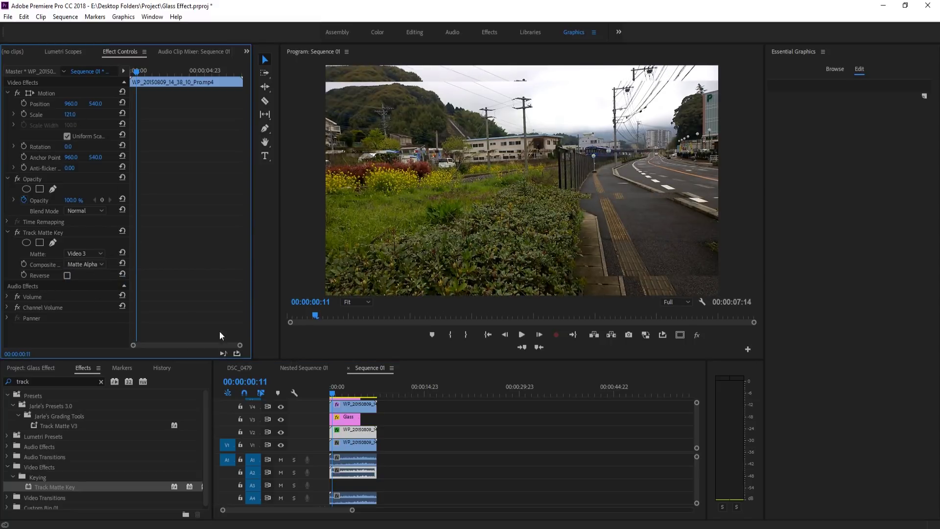
pyautogui.click(349, 405)
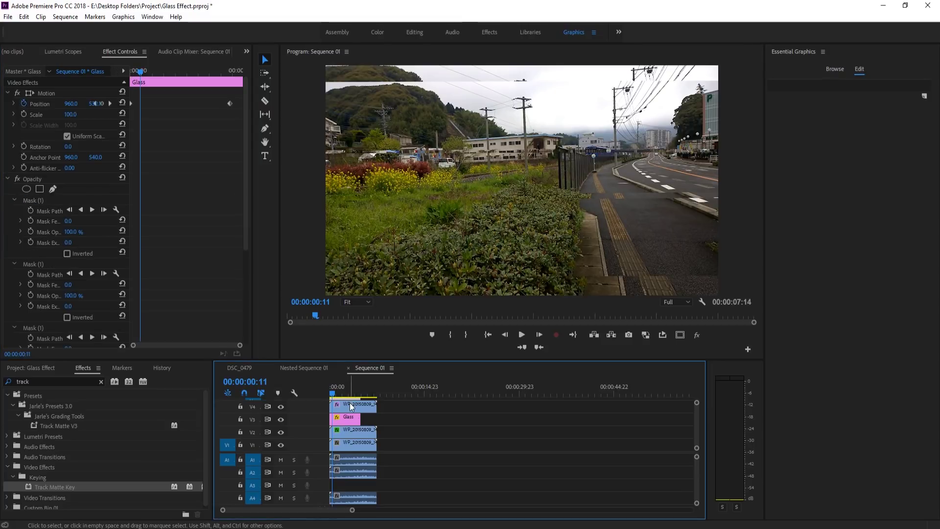
pyautogui.click(351, 406)
pyautogui.moveTo(76, 115); pyautogui.dragTo(80, 116)
pyautogui.click(476, 469)
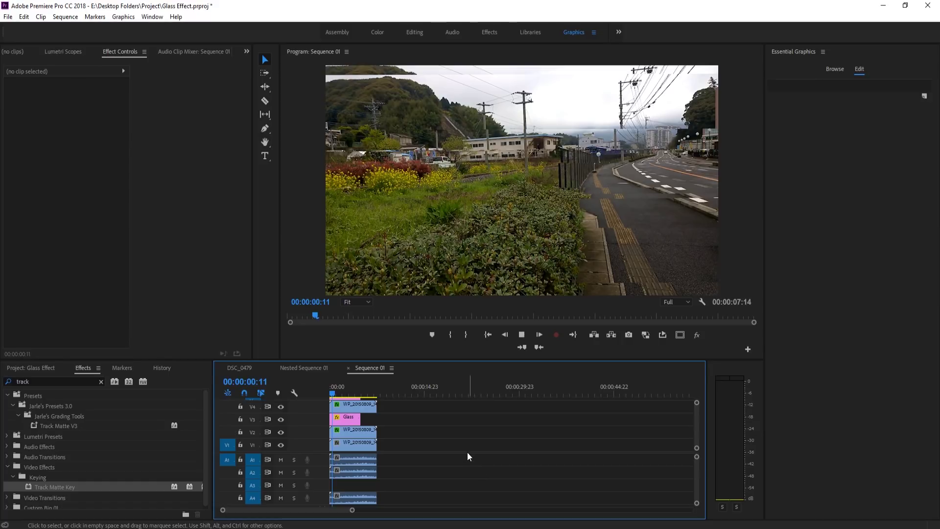
# - Play the sequence to preview the glass effect on the video footage, and return to the start
pyautogui.press('space')
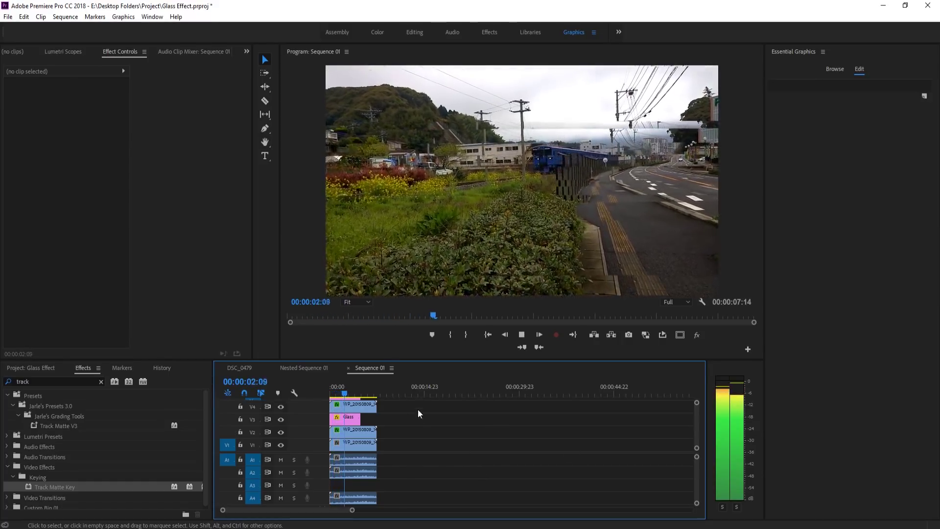
pyautogui.press('space')
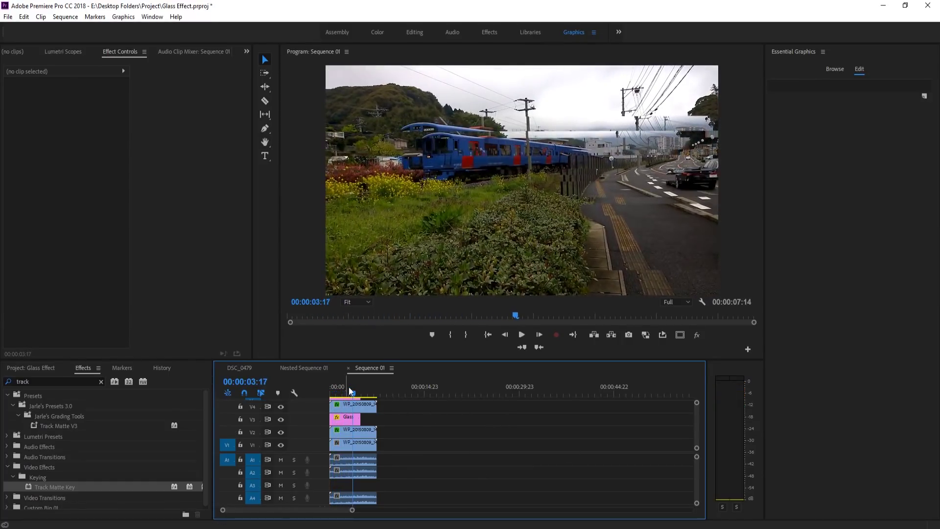
pyautogui.press('Home')
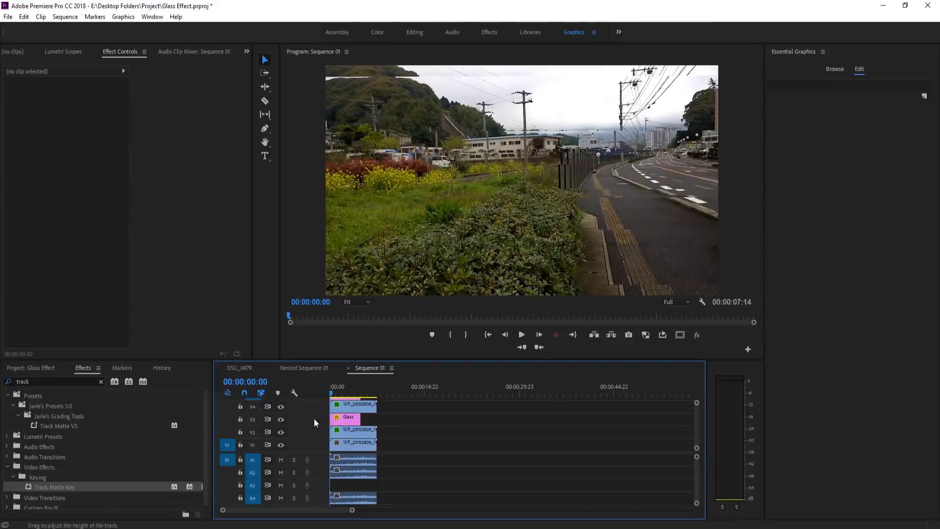
# - Mute audio tracks A1, A2 and A4, replay the sequence, and scrub back to 00:00:01:22
pyautogui.click(281, 472)
pyautogui.click(280, 459)
pyautogui.click(281, 498)
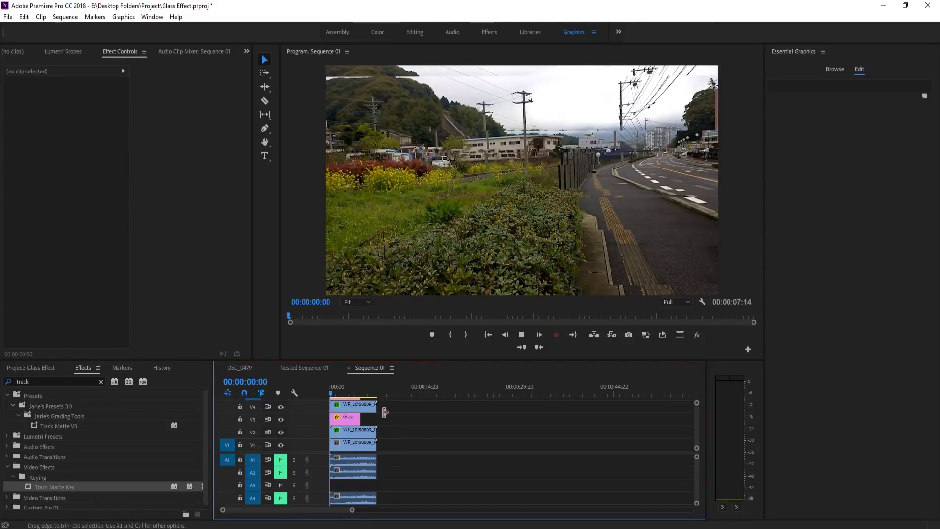
pyautogui.press('space')
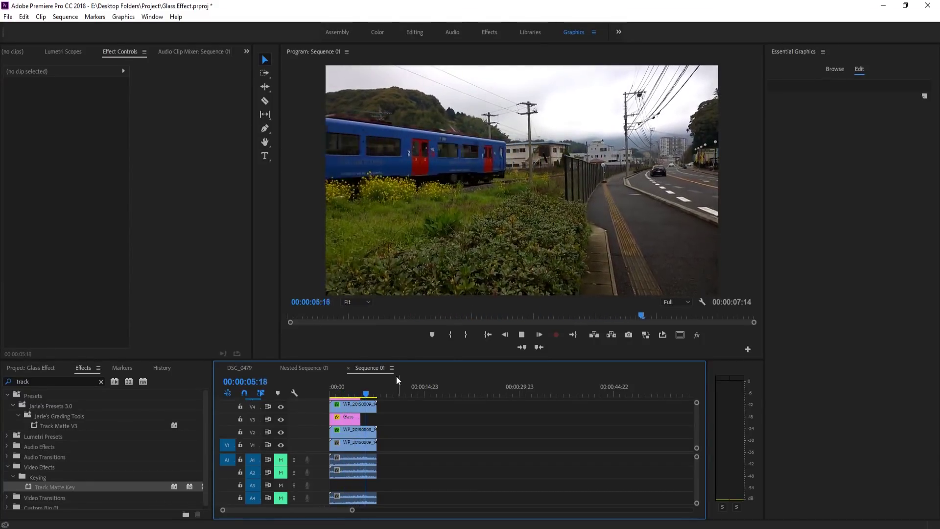
pyautogui.moveTo(361, 391)
pyautogui.mouseDown()
pyautogui.moveTo(331, 395)
pyautogui.moveTo(356, 395)
pyautogui.moveTo(342, 393)
pyautogui.mouseUp()
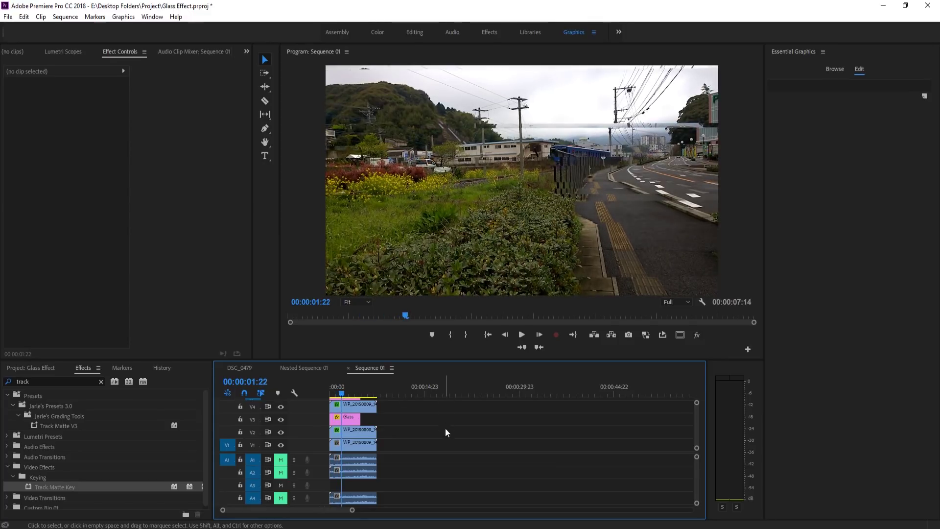